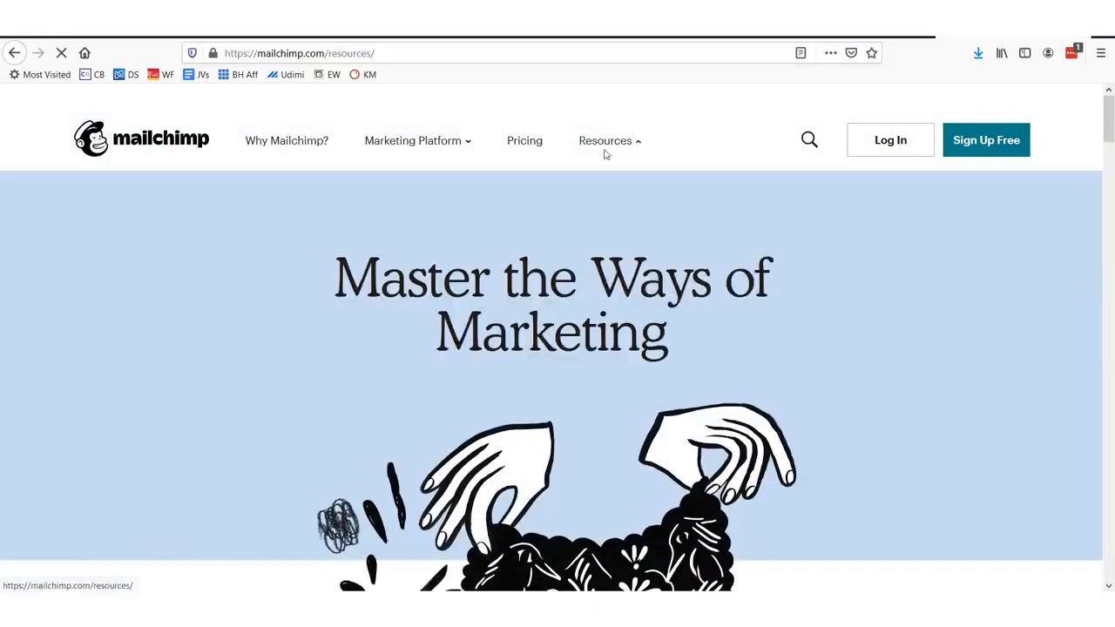
Step: Log in to the Mailchimp account from the resources page
mouse_move(603, 151)
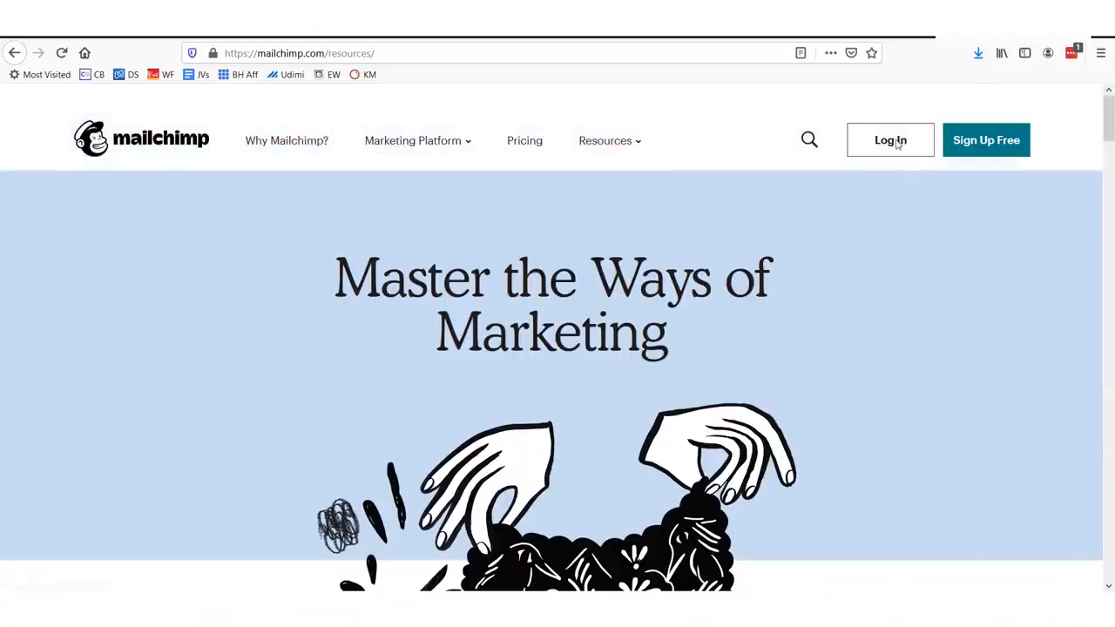
click(897, 145)
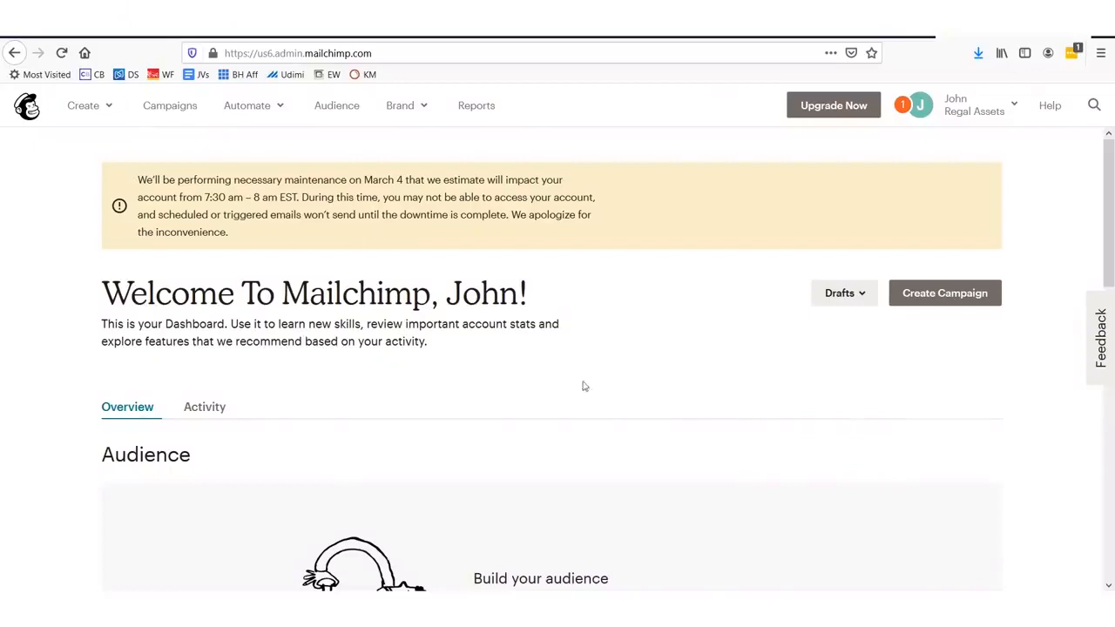
drag(688, 410, 122, 146)
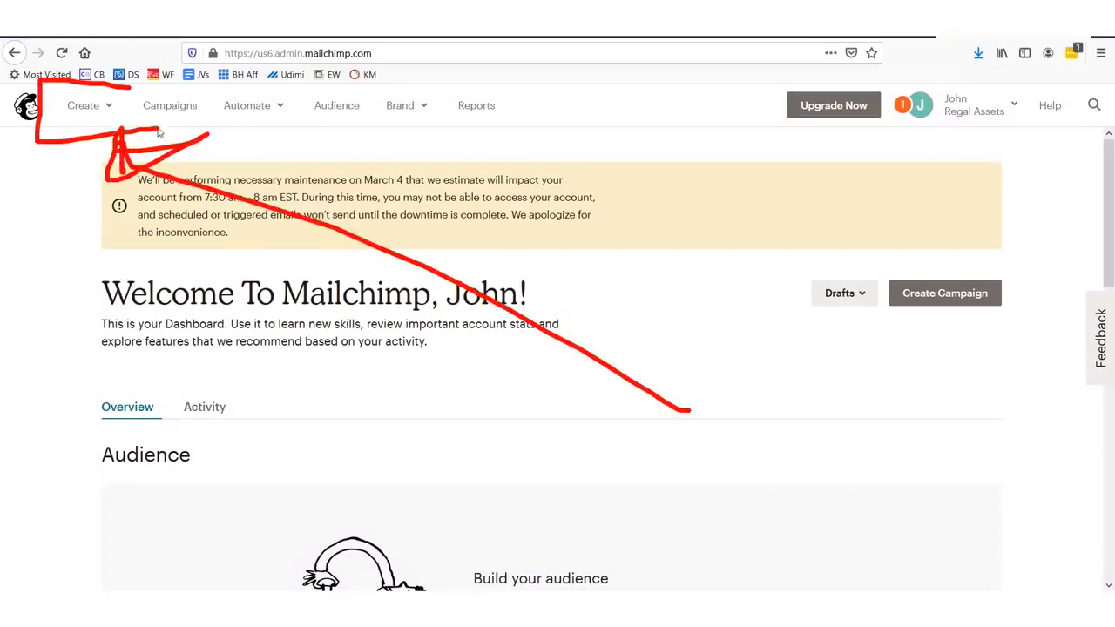
key(Escape)
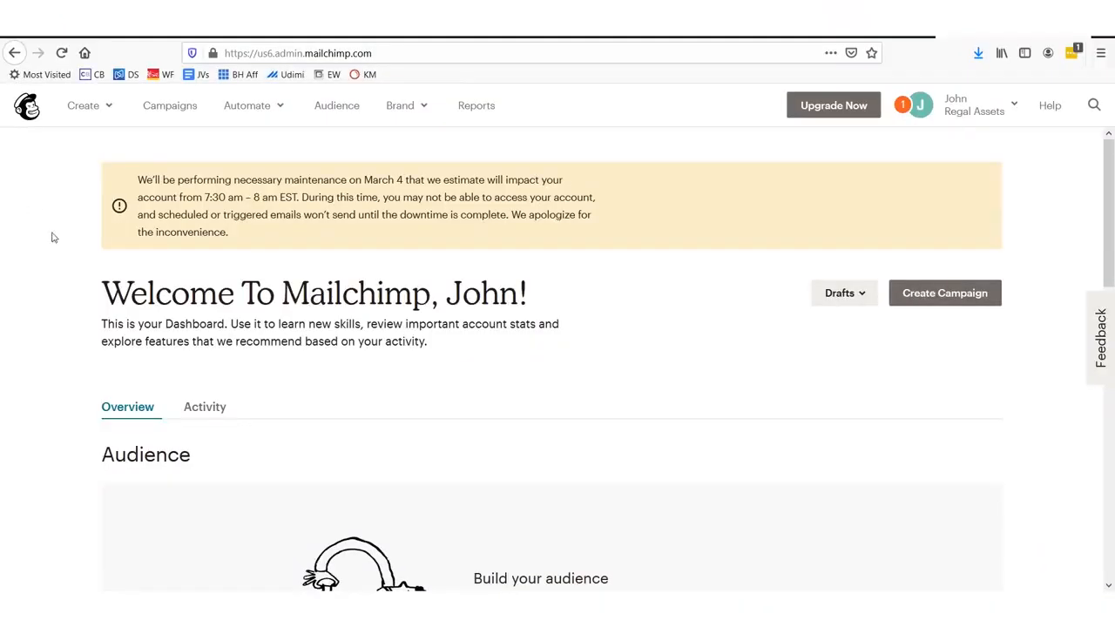
scroll(56, 244, down, 3)
scroll(134, 135, up, 3)
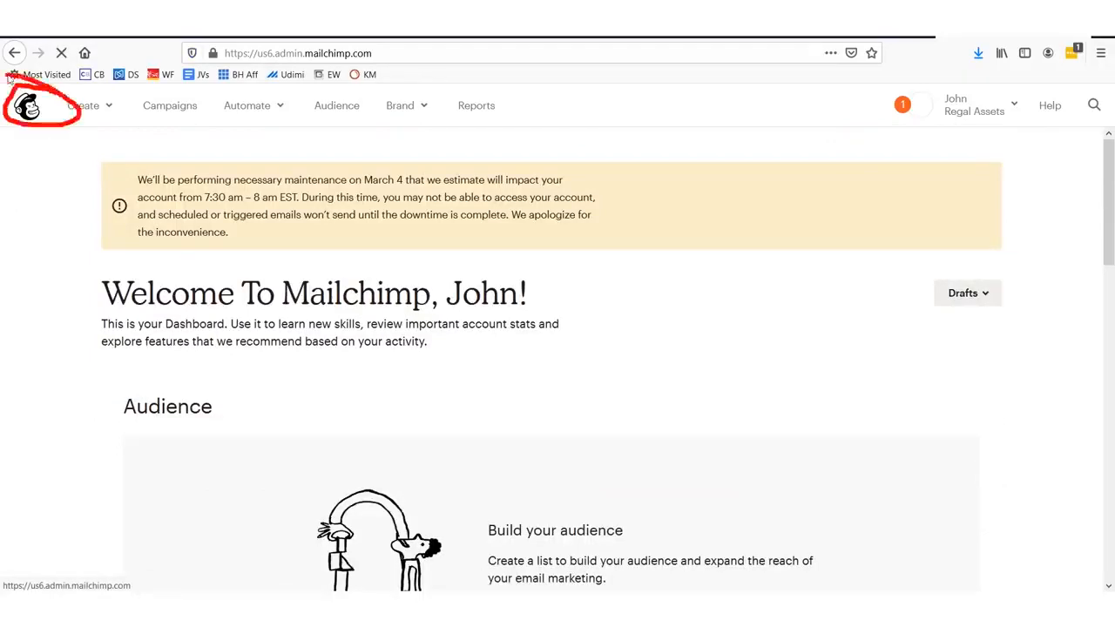
Step: Create and save an audience called keto diet, filling in the default from email address and the default from name
scroll(174, 311, down, 3)
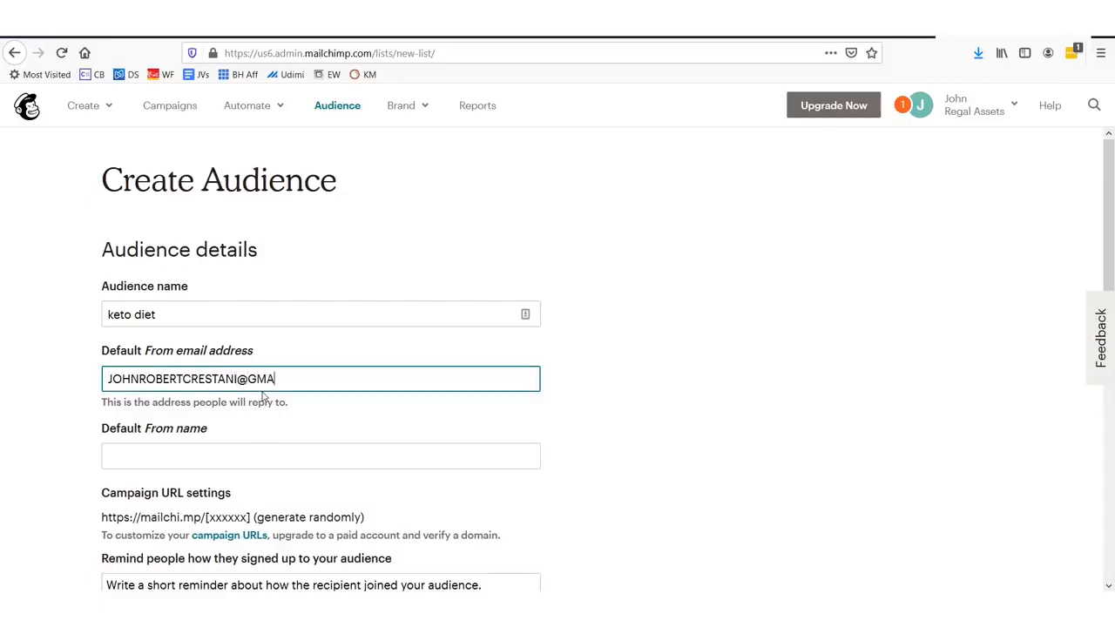
key(Tab)
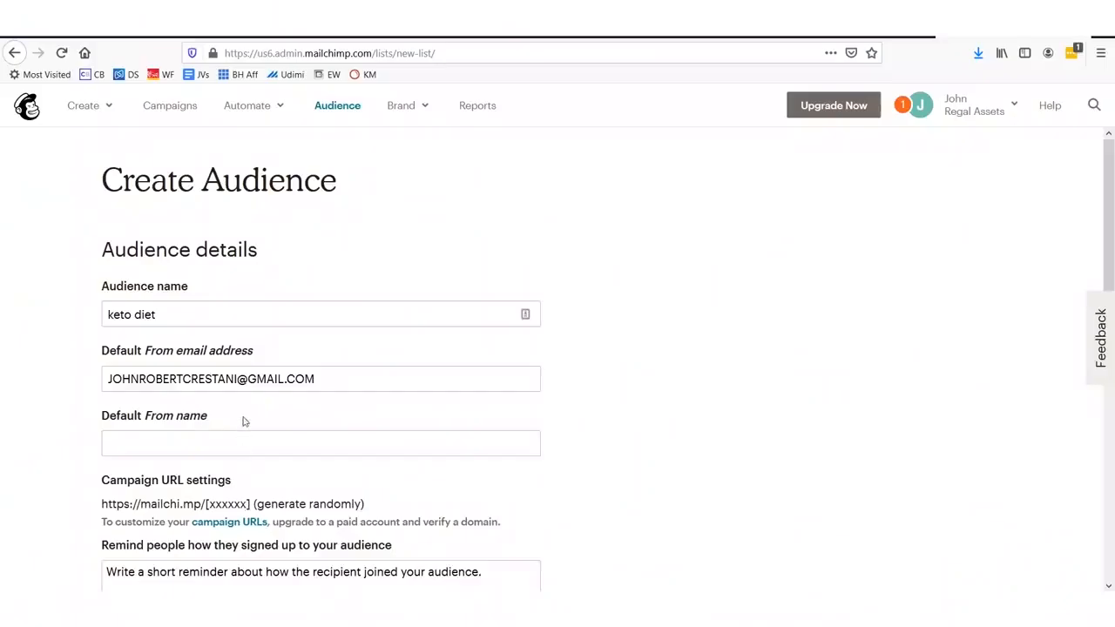
click(262, 440)
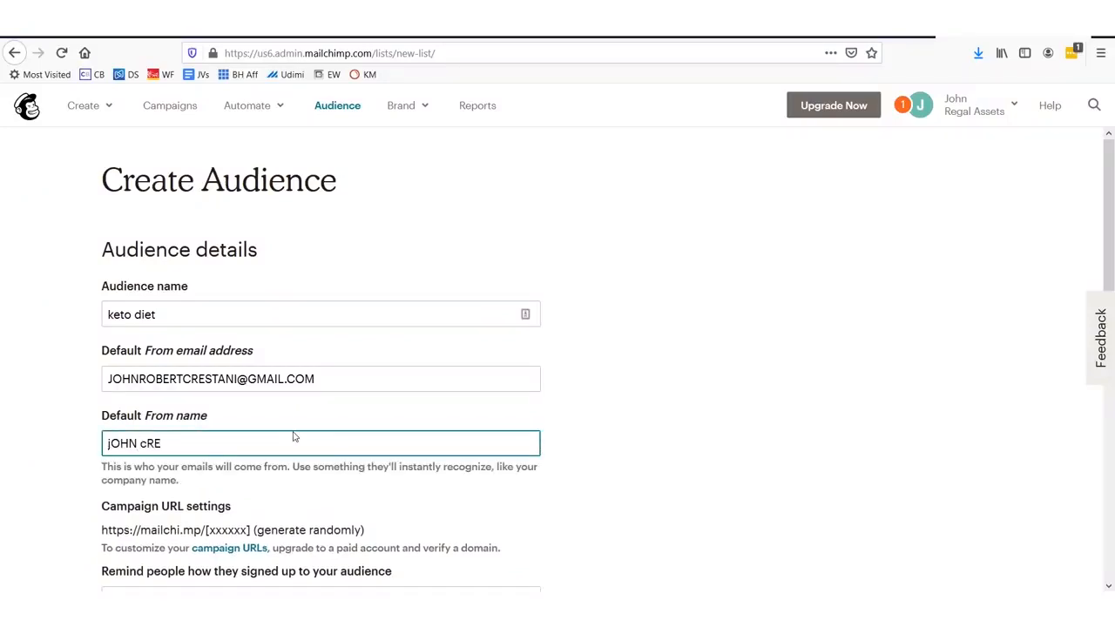
scroll(320, 305, down, 3)
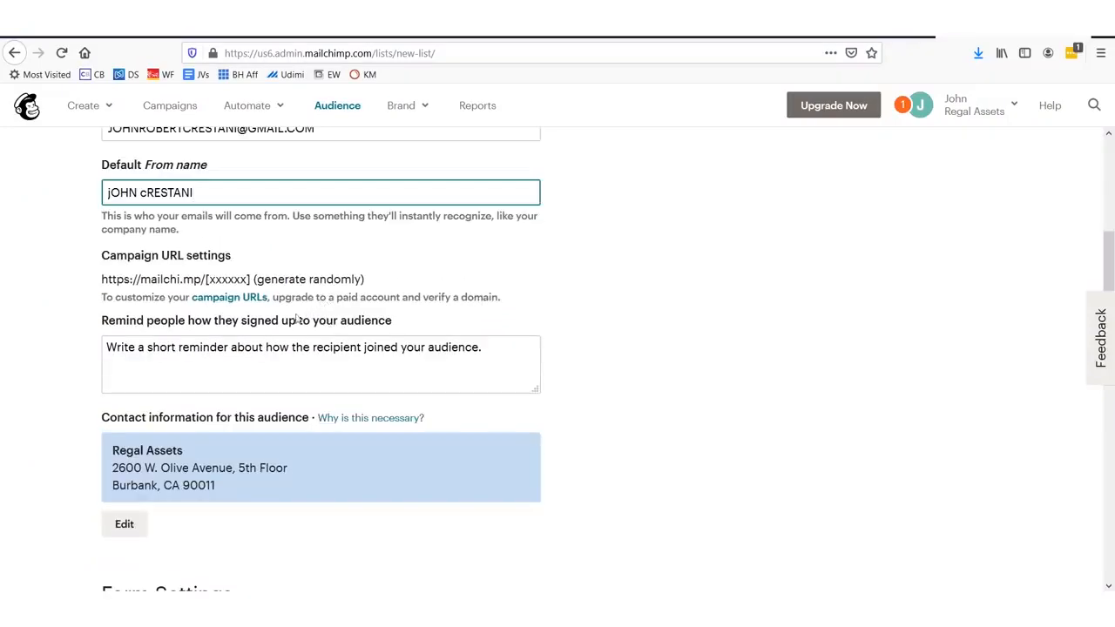
scroll(392, 357, down, 6)
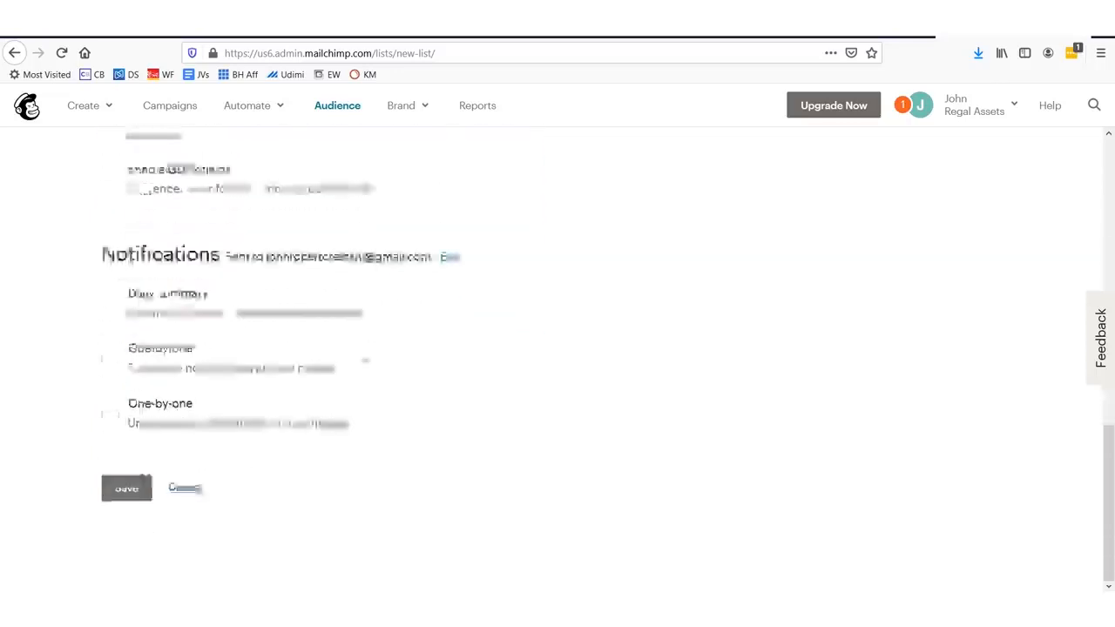
click(131, 488)
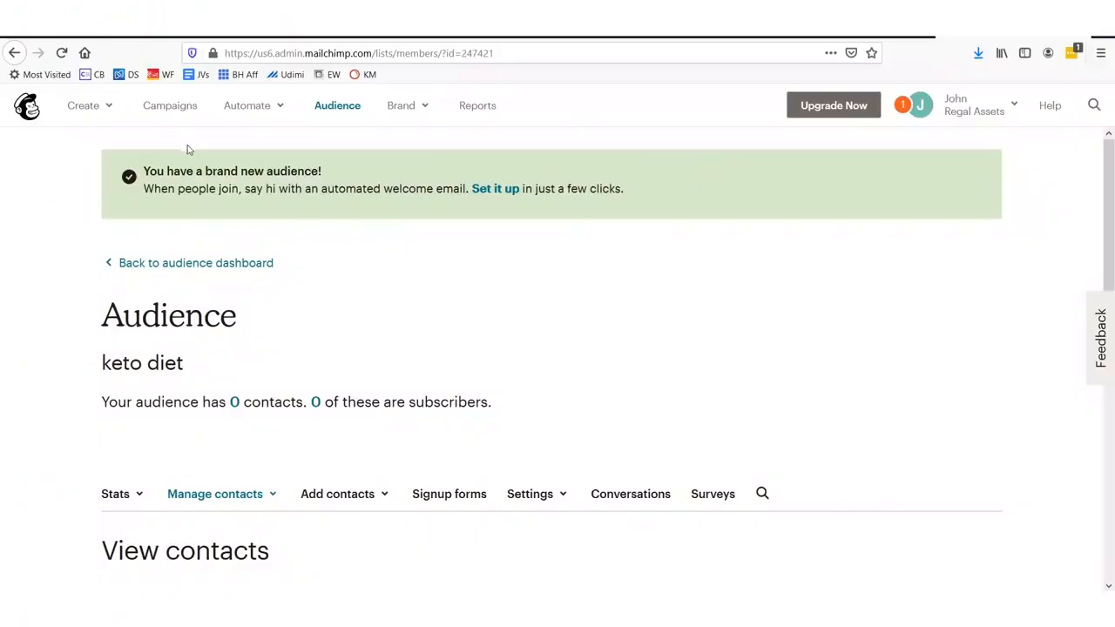
Step: Create a landing page named KETO LP for the keto diet audience, using the Wild Country lead generation template
click(123, 102)
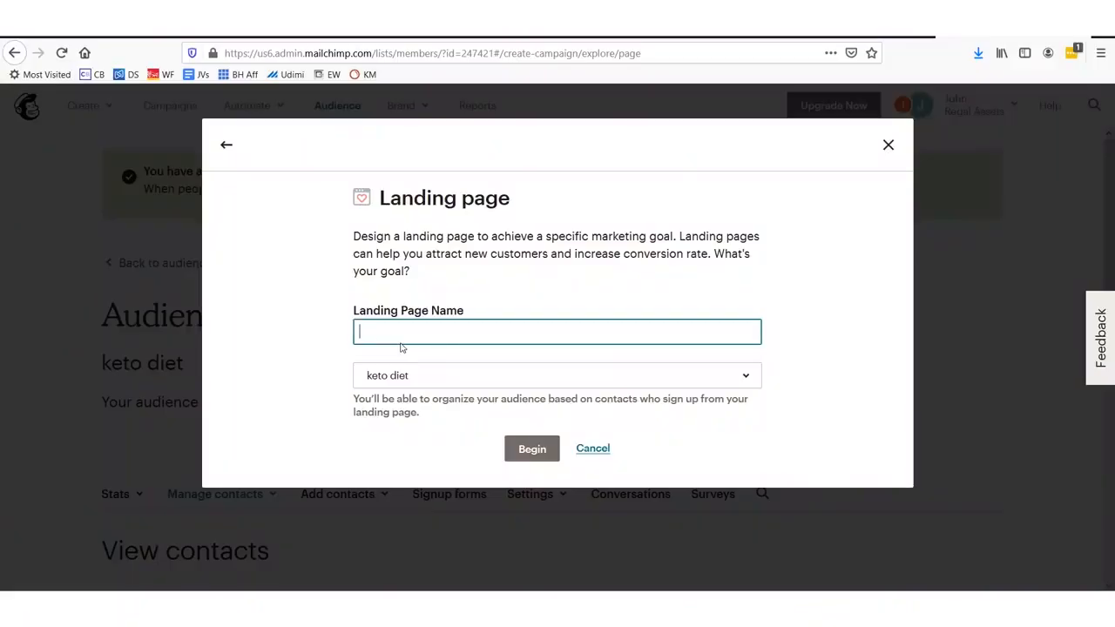
text(KETO)
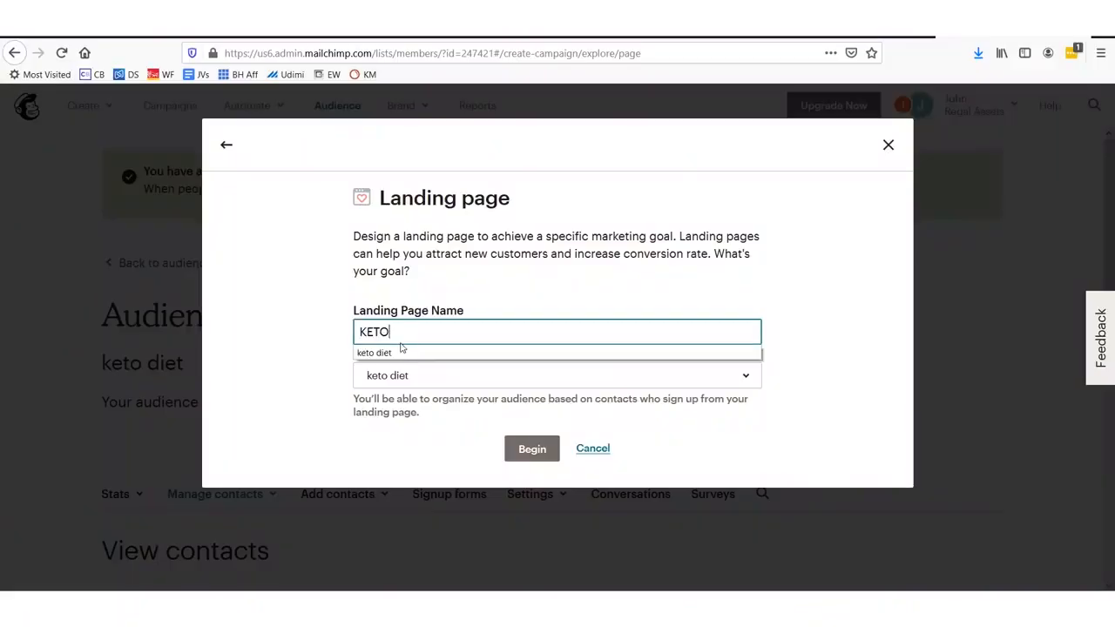
text( LP)
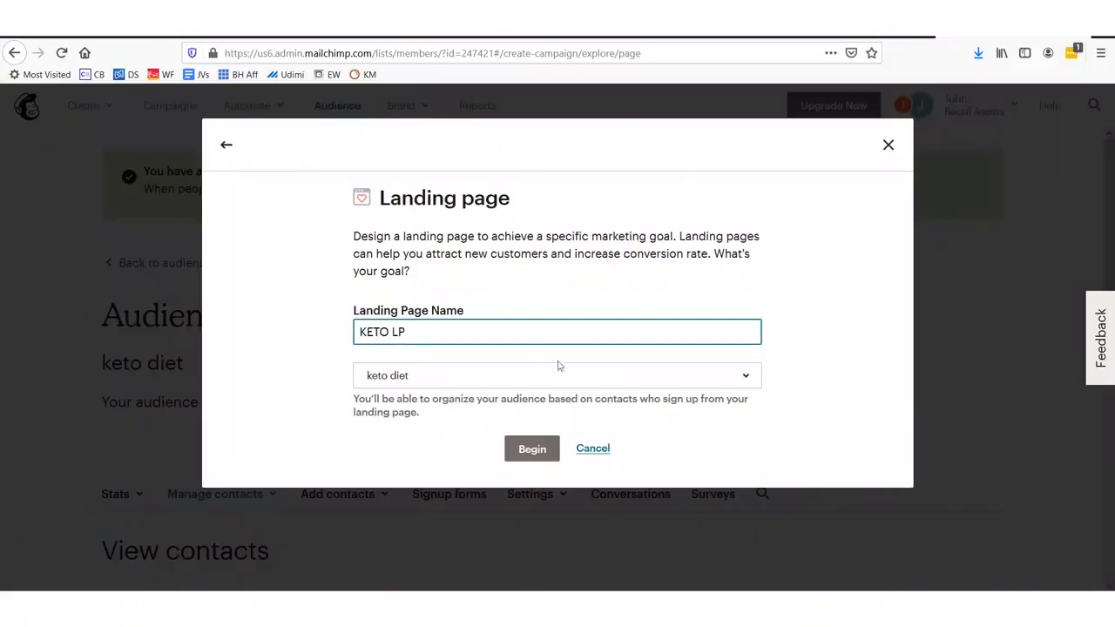
mouse_move(475, 484)
mouse_down()
mouse_move(459, 557)
mouse_move(442, 539)
mouse_move(475, 459)
mouse_up()
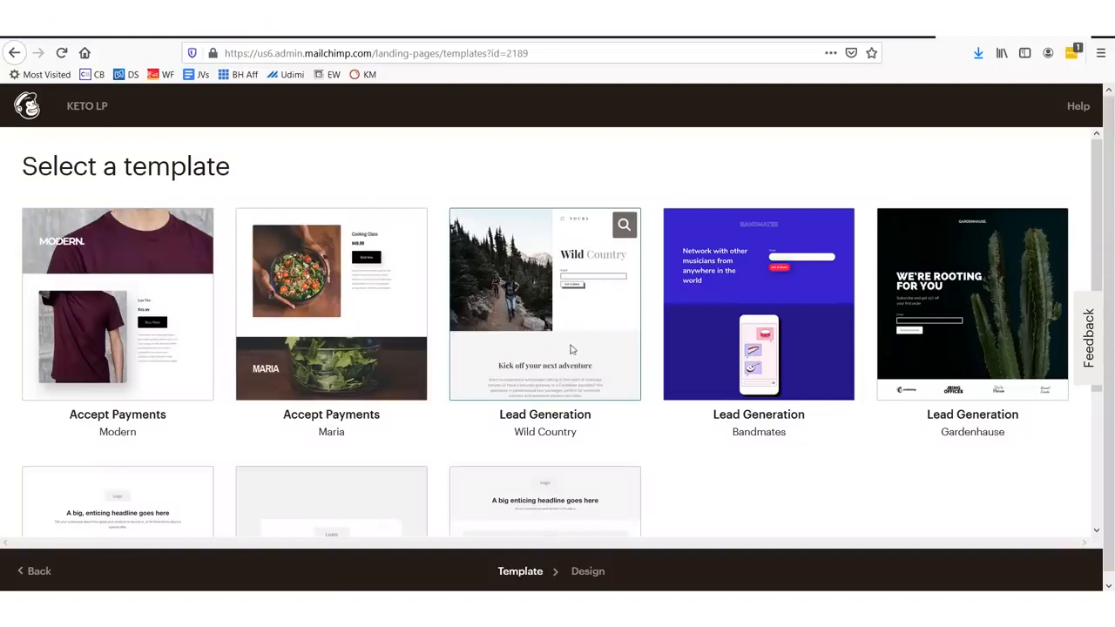
click(574, 290)
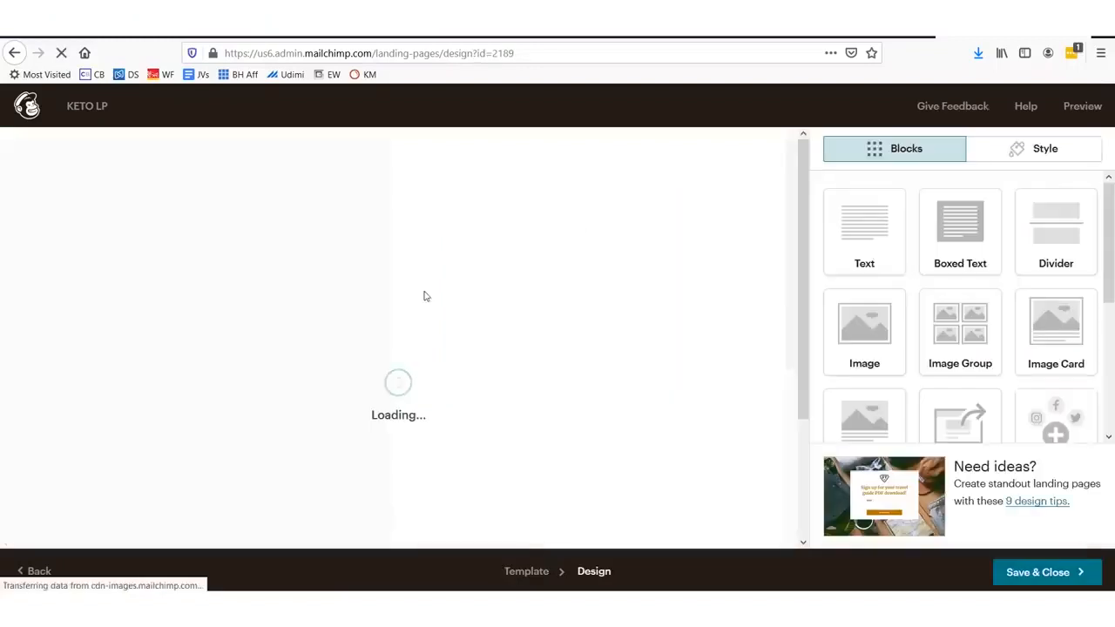
Step: Replace the template's Wild Country headline with "gET fIT & lOSE WEIGHT"
click(425, 287)
text(gET fIT)
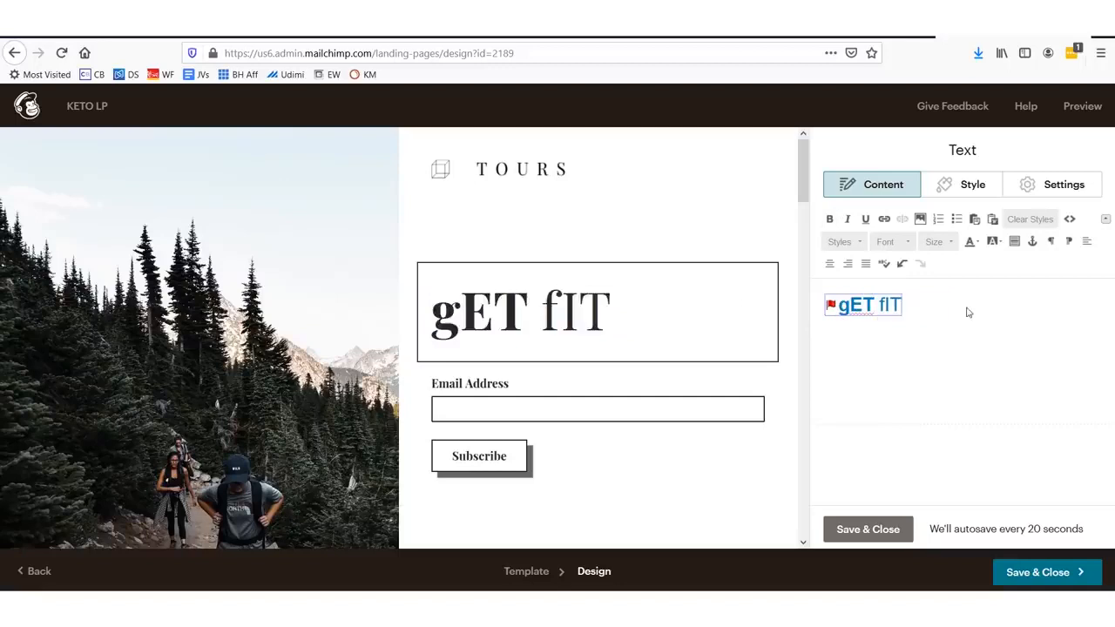
text( & lOS)
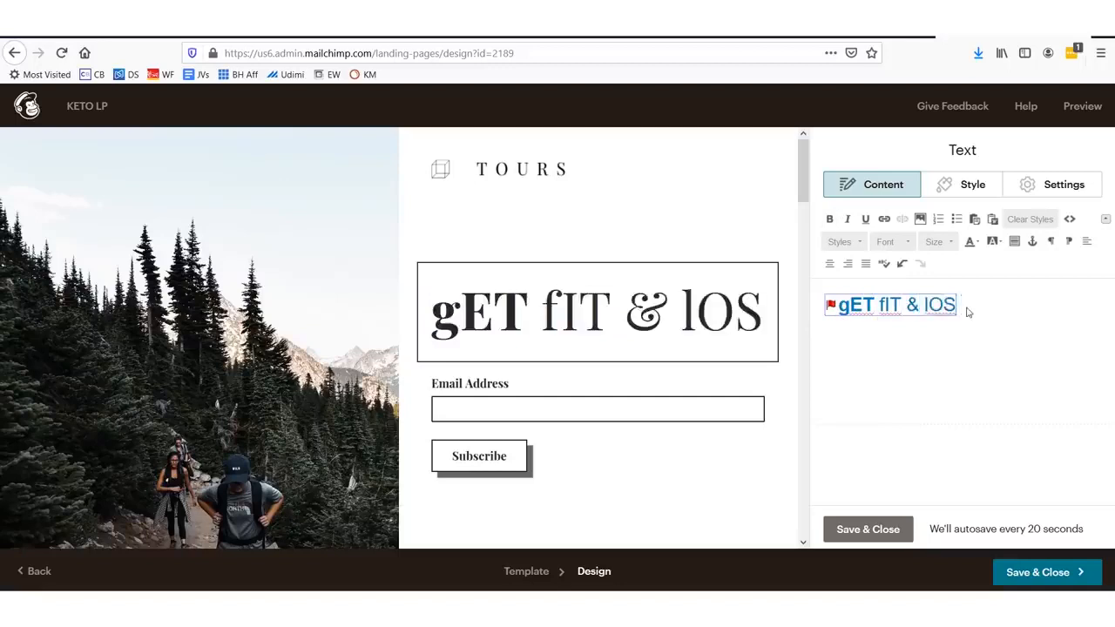
text(E WEIGHT)
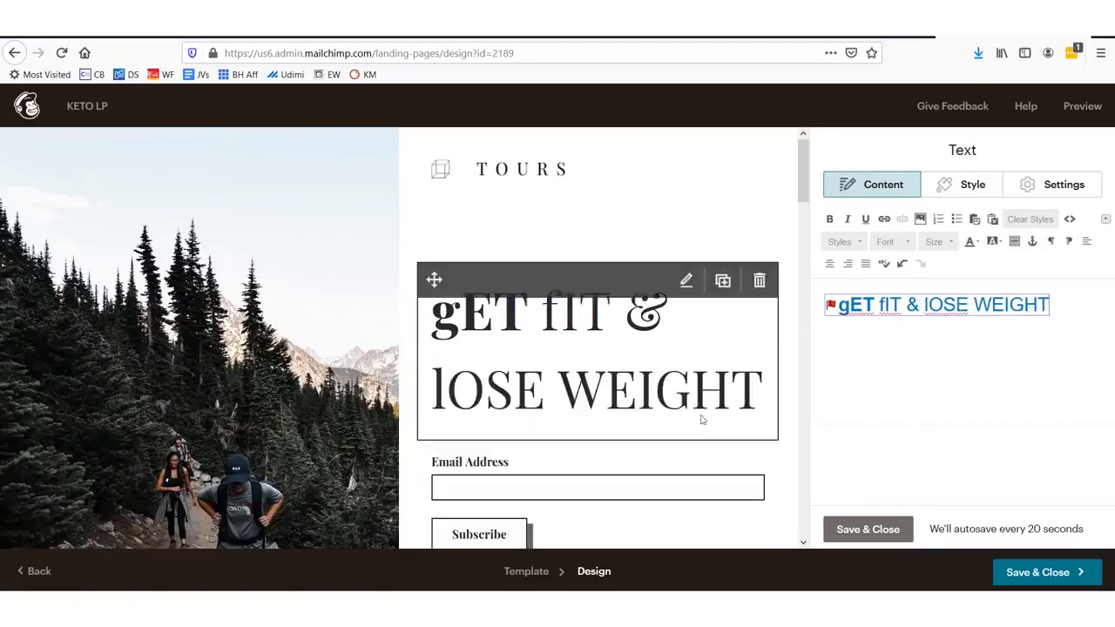
Step: Change the signup form's button text to "Get Free INformation Sent to Your Email Now!"
click(526, 473)
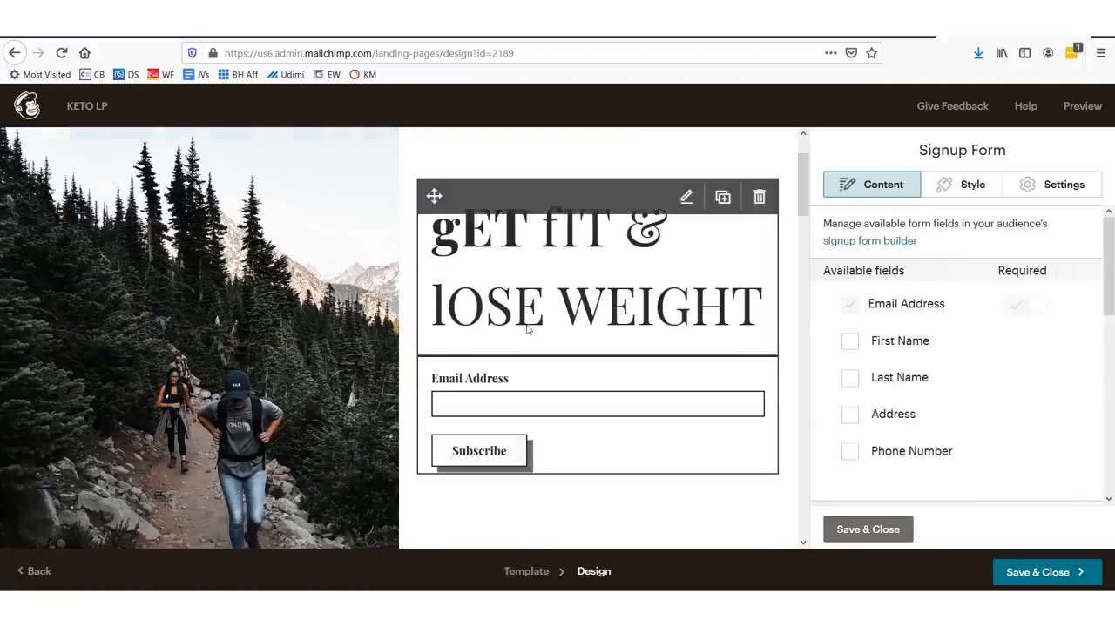
scroll(549, 305, down, 3)
scroll(685, 321, up, 2)
scroll(901, 366, down, 5)
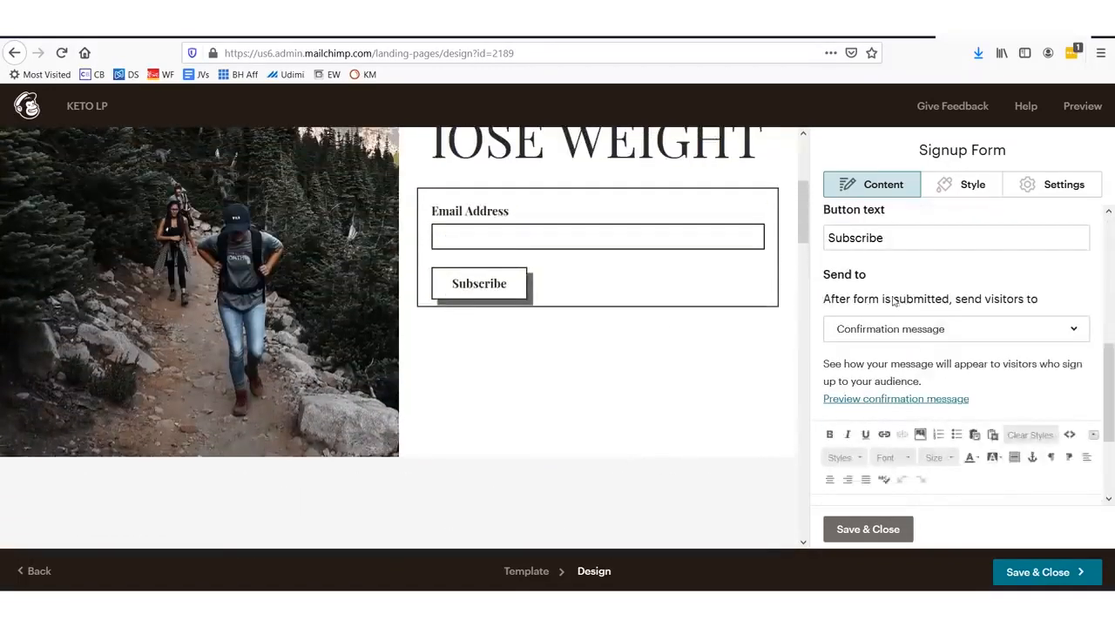
scroll(895, 305, up, 2)
double_click(928, 324)
key(BackSpace)
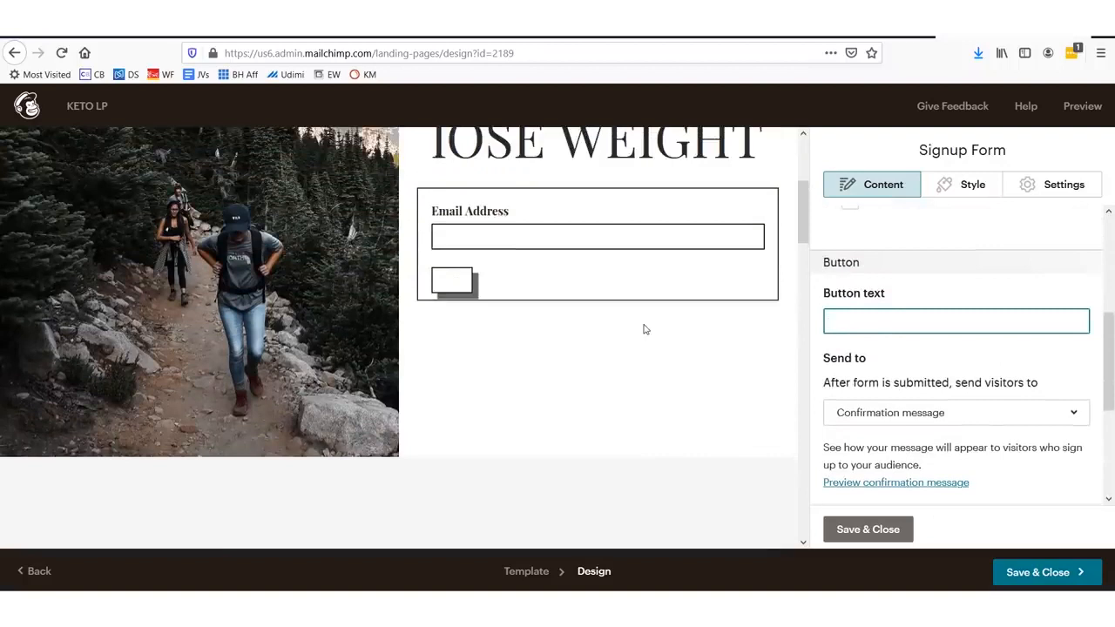
text(Get Free)
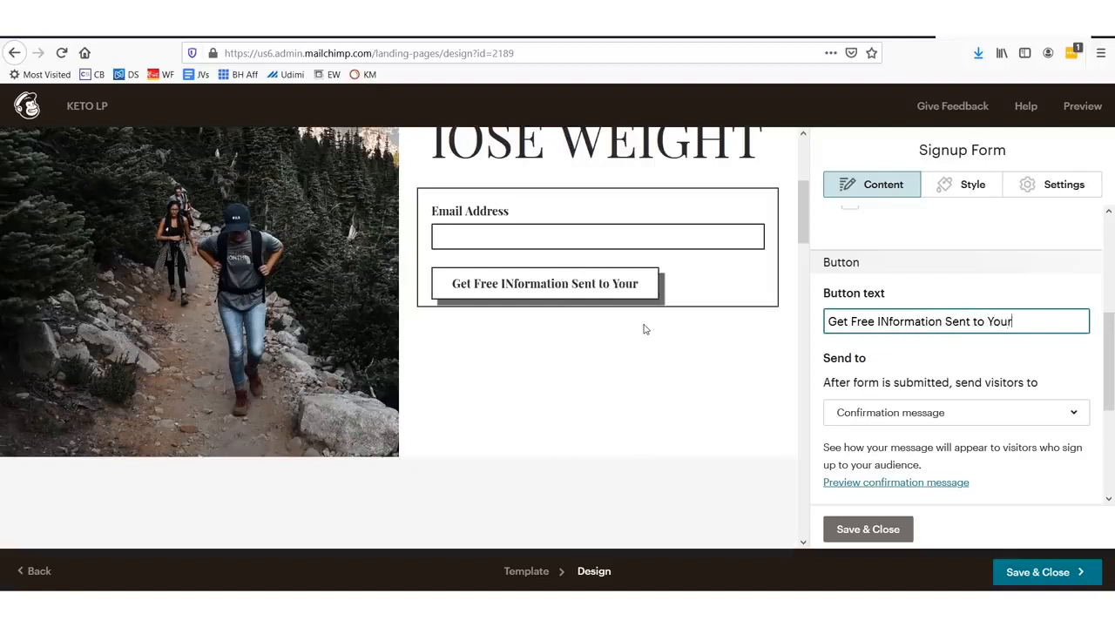
text(INformation Sent to Your Email Now!)
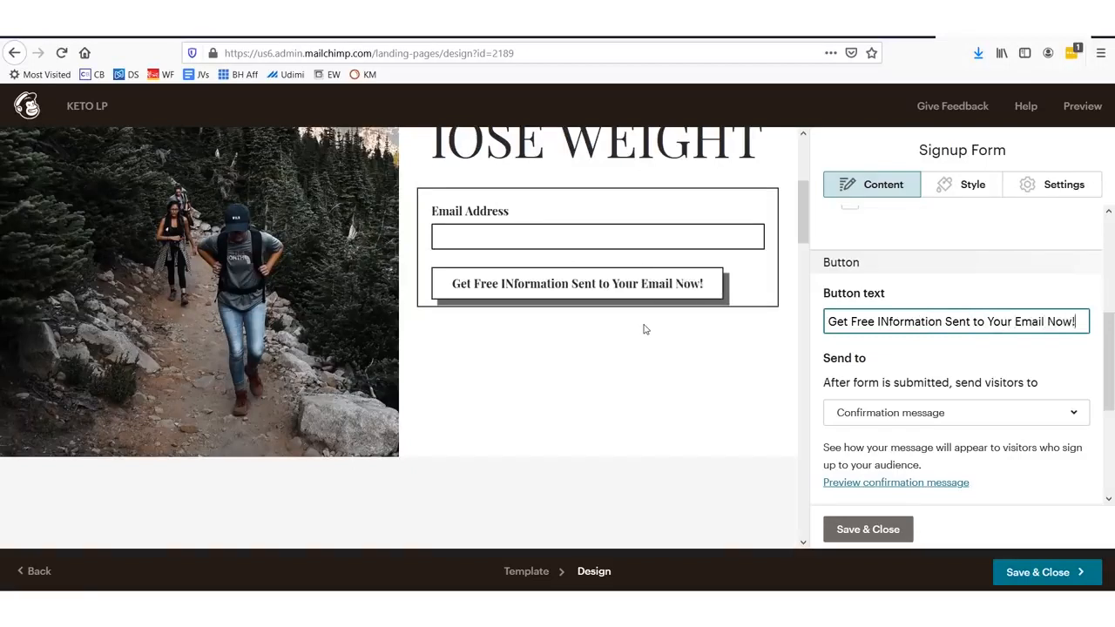
Step: Rewrite the headline above the signup form as "Learn How I Lost 15 lbs in 2 months on the Keto Diet"
scroll(644, 329, up, 3)
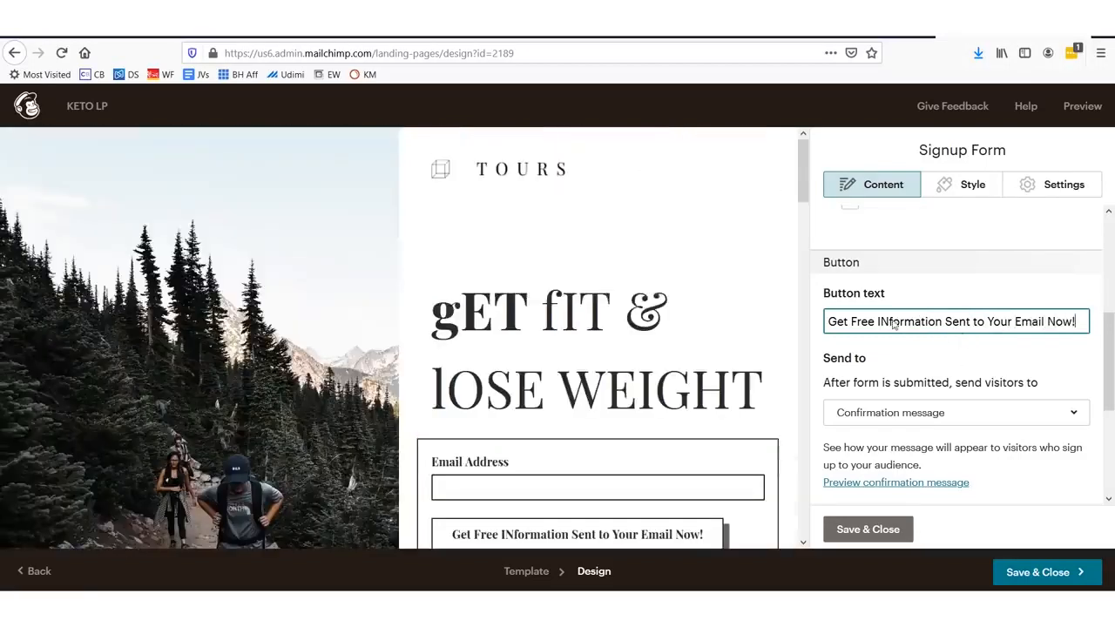
scroll(923, 353, up, 5)
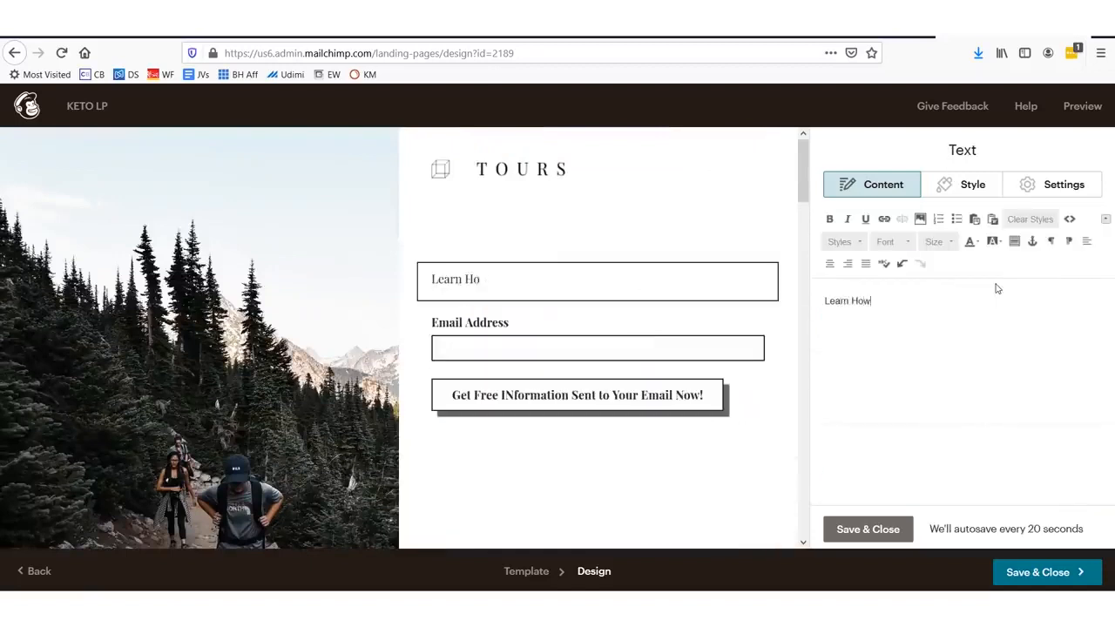
text(I)
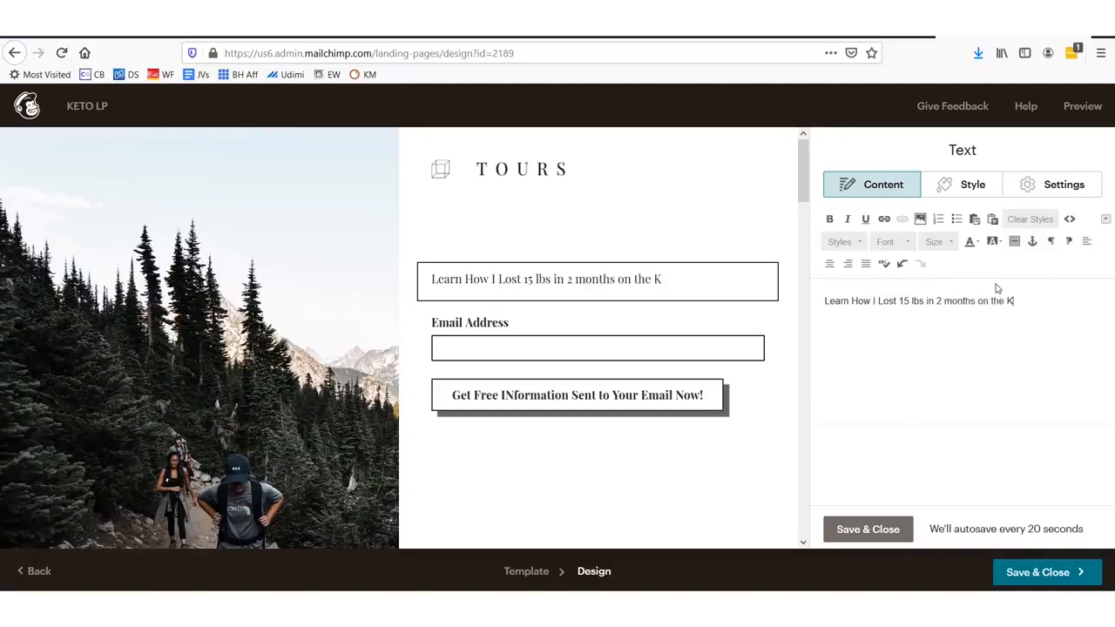
Step: Format the whole headline in the Georgia font at size 32
key(ctrl+a)
click(908, 243)
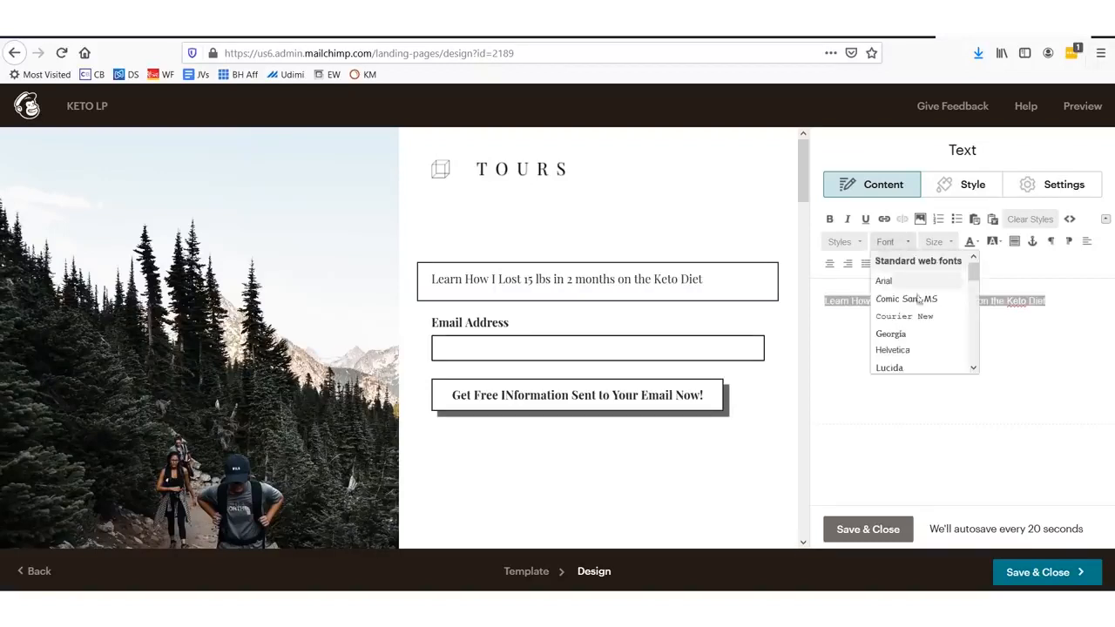
click(906, 333)
click(942, 248)
scroll(929, 335, down, 1)
click(932, 262)
click(939, 241)
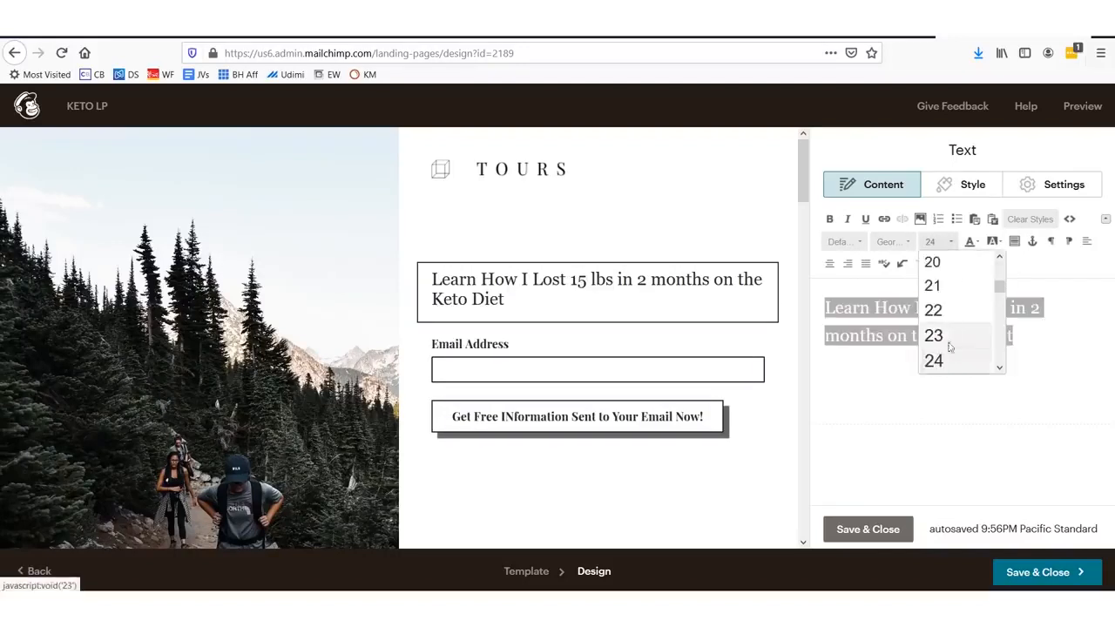
scroll(949, 357, down, 1)
scroll(944, 349, down, 2)
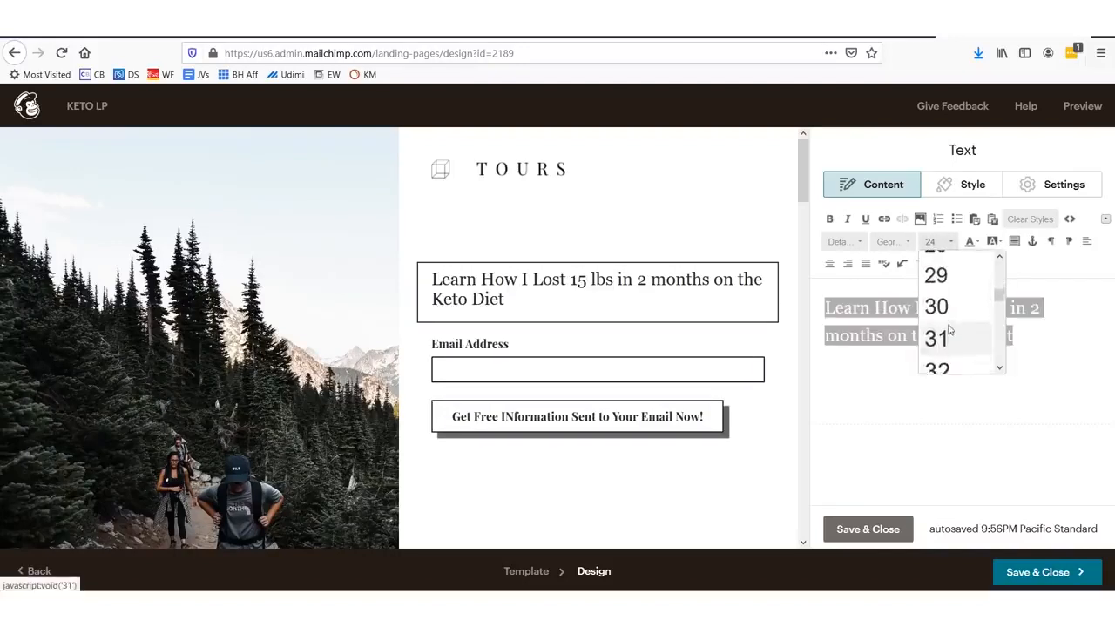
click(950, 365)
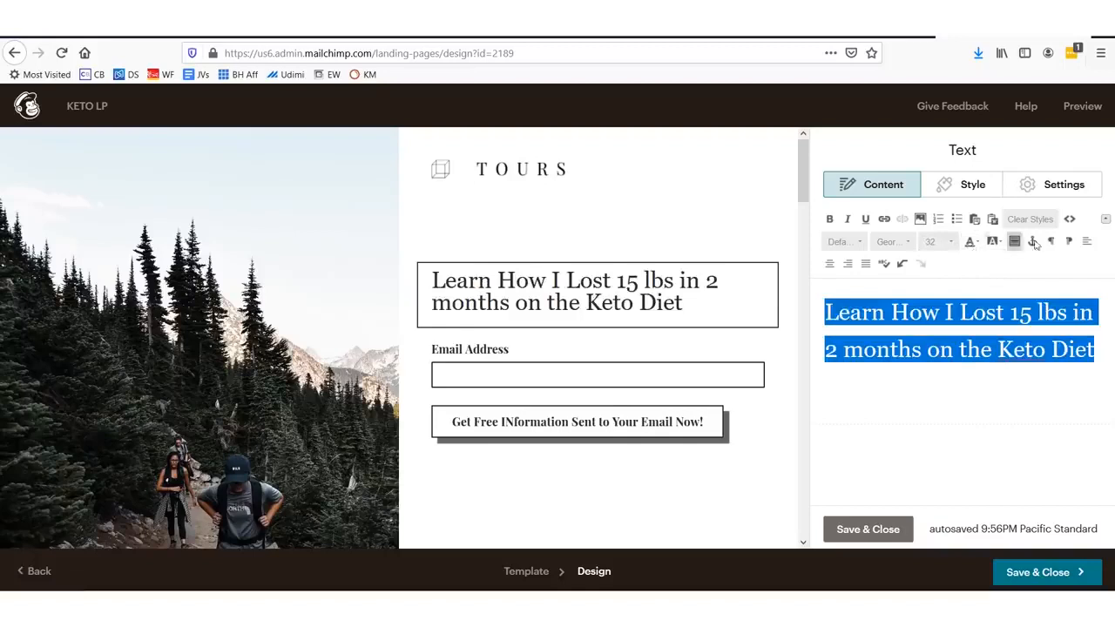
Step: Make the entire headline bold
click(833, 219)
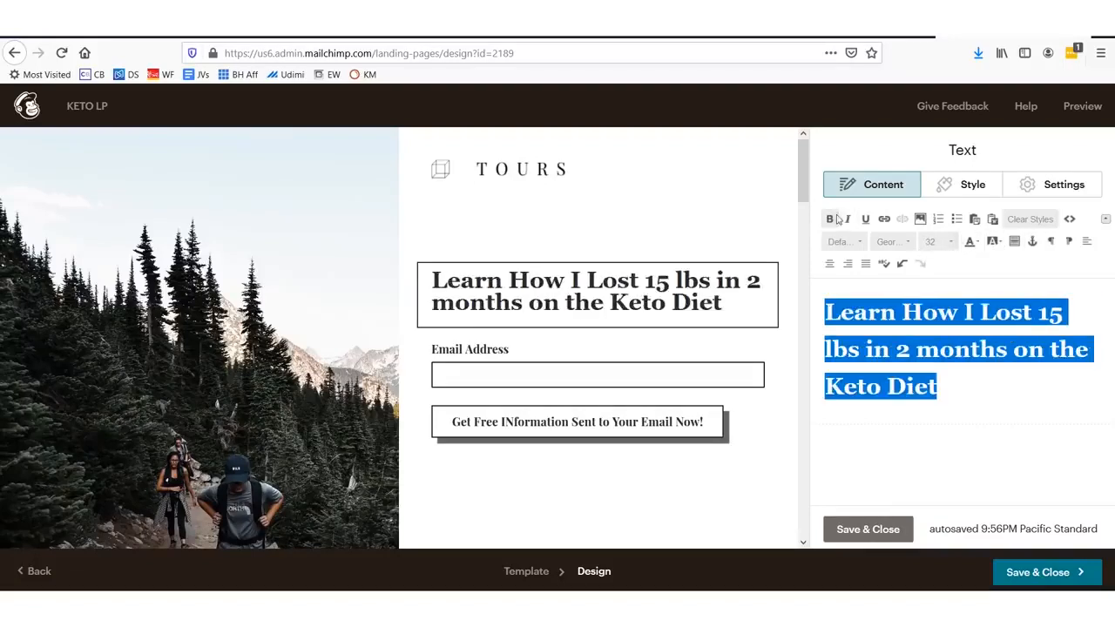
click(850, 221)
click(866, 220)
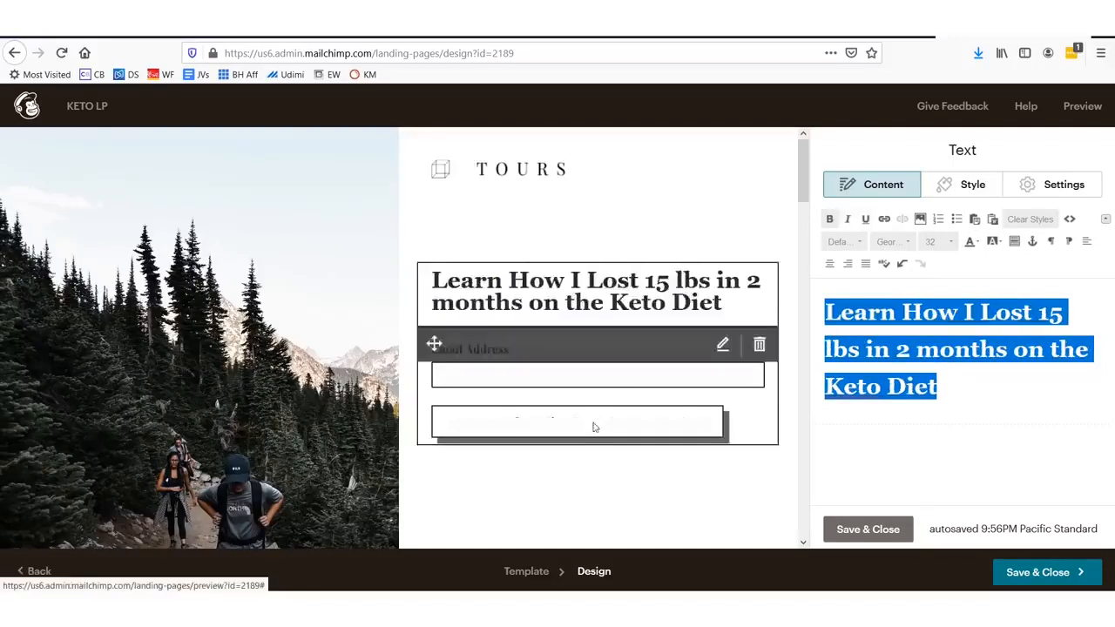
Step: Try to replace the hikers background photo beside the signup form
scroll(143, 260, down, 4)
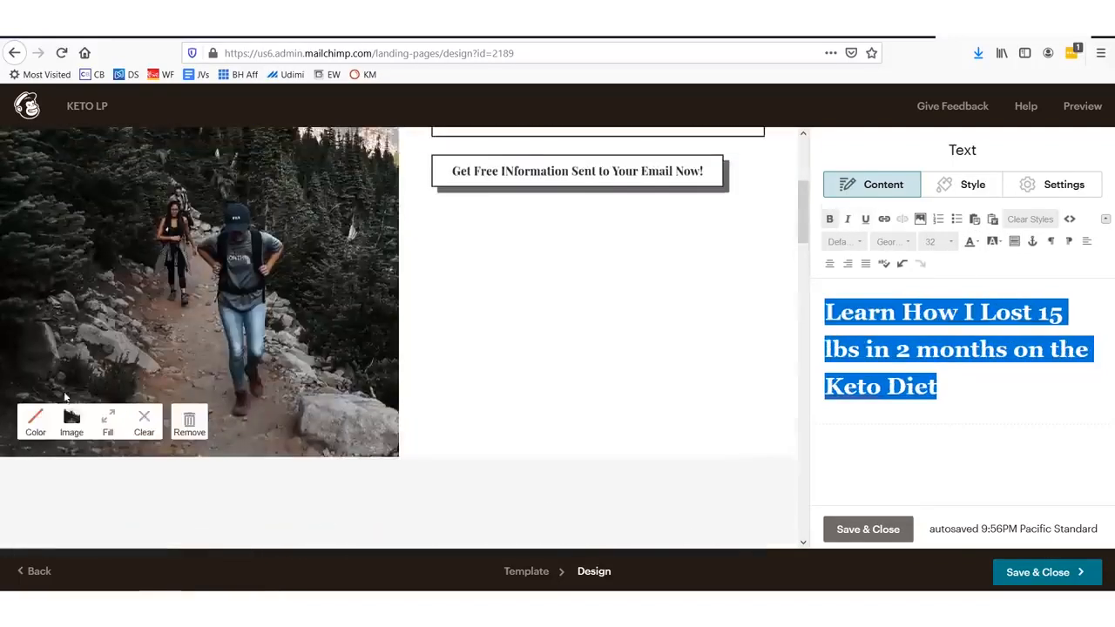
click(72, 422)
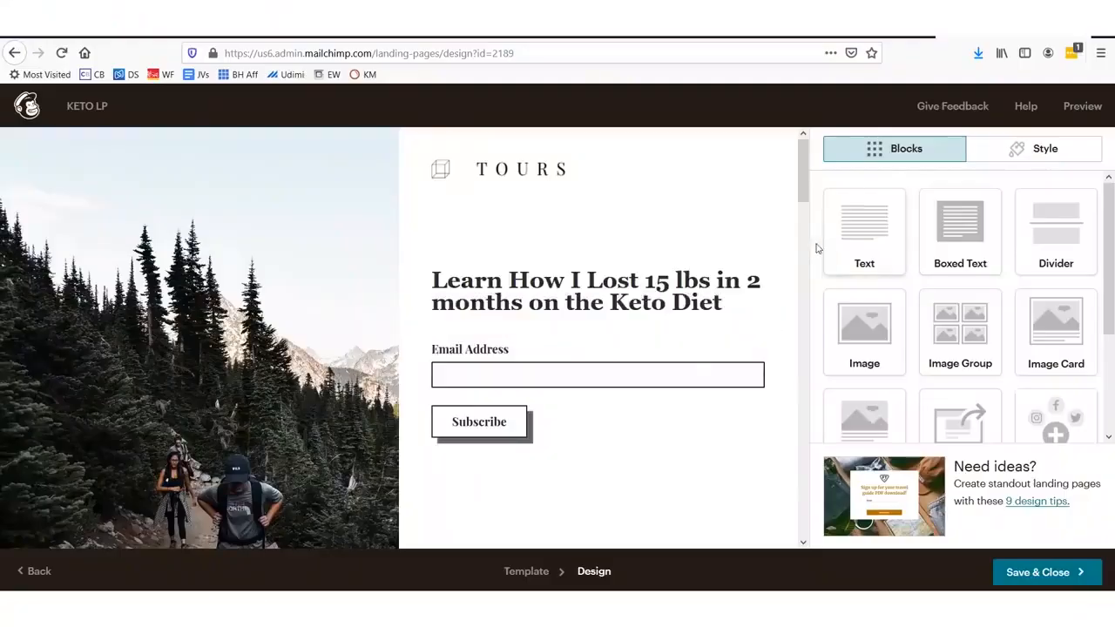
Step: Look over the available content blocks, including Payment and Video, and save and close the landing page design
scroll(947, 424, down, 3)
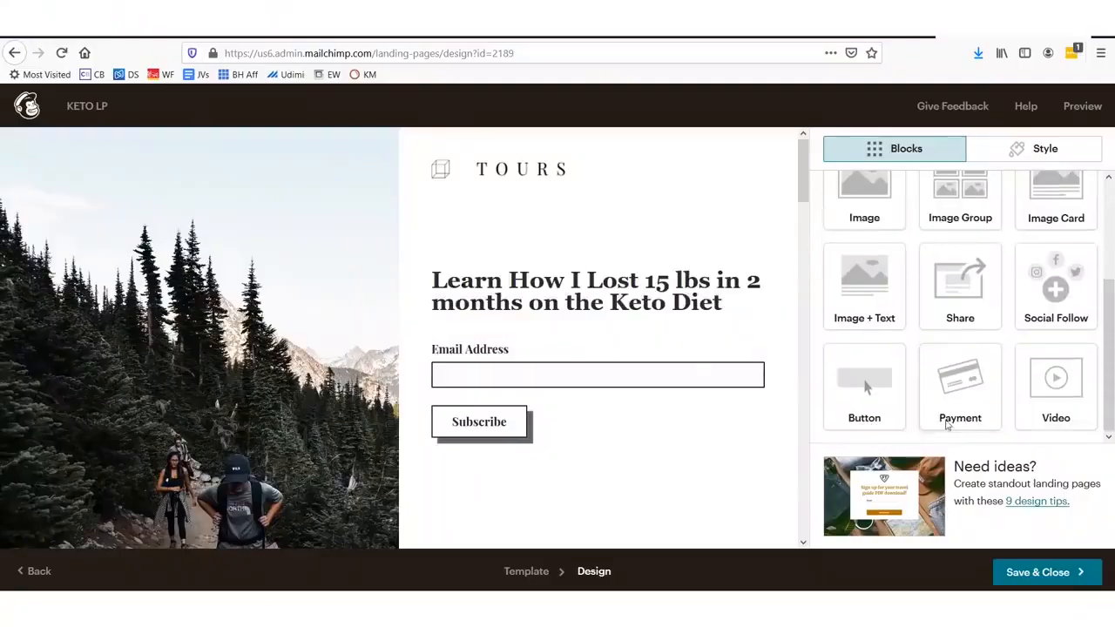
mouse_move(1067, 540)
mouse_down()
mouse_move(1036, 540)
mouse_move(1077, 548)
mouse_up()
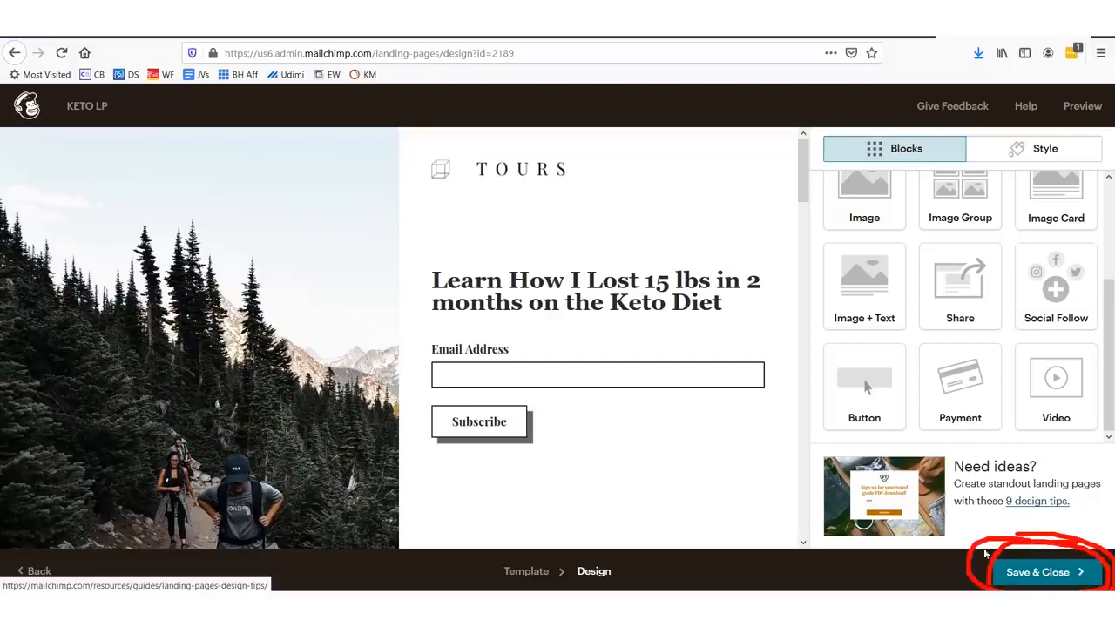
drag(576, 187, 986, 510)
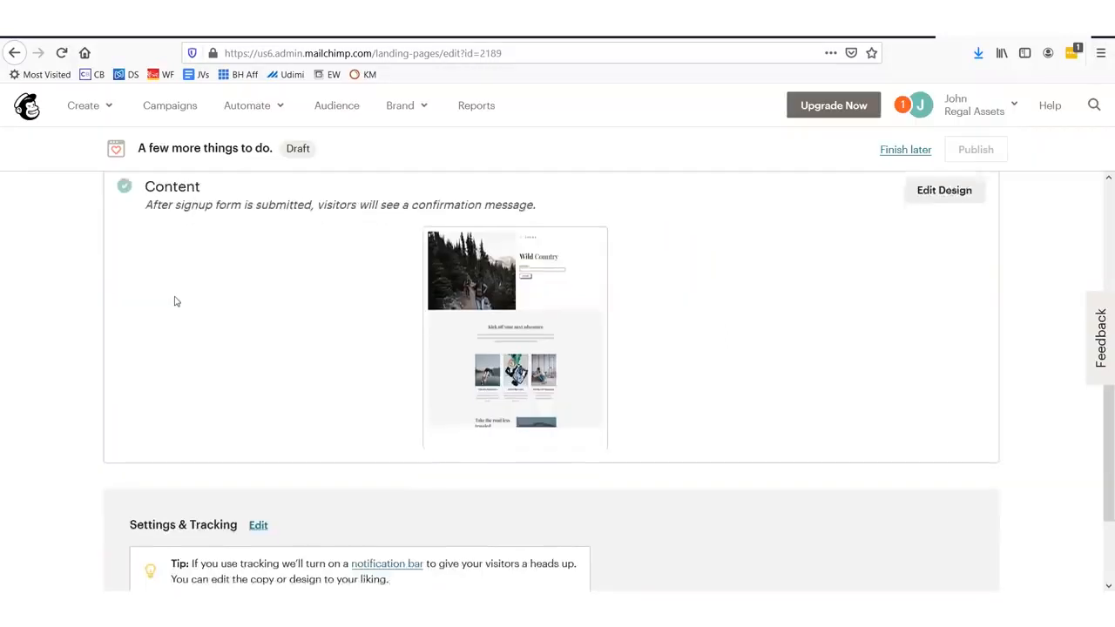
Step: Set the landing page's title to "Lose Weight on the Keto Diet" and save it
scroll(179, 330, up, 5)
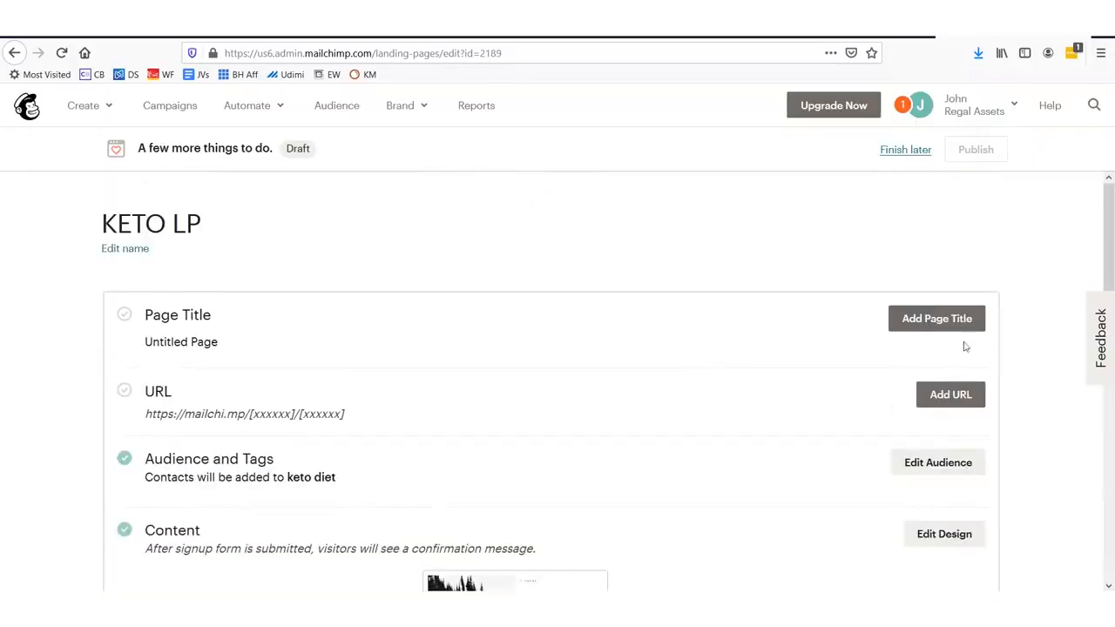
drag(958, 354, 844, 282)
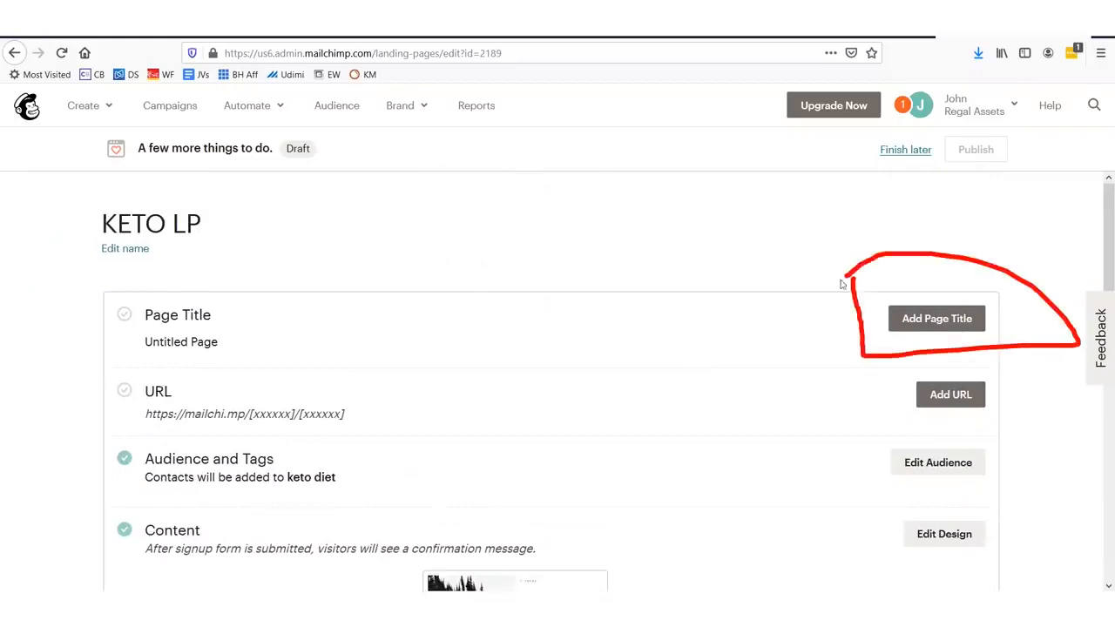
mouse_move(906, 373)
mouse_down()
mouse_move(1010, 403)
mouse_move(817, 374)
mouse_up()
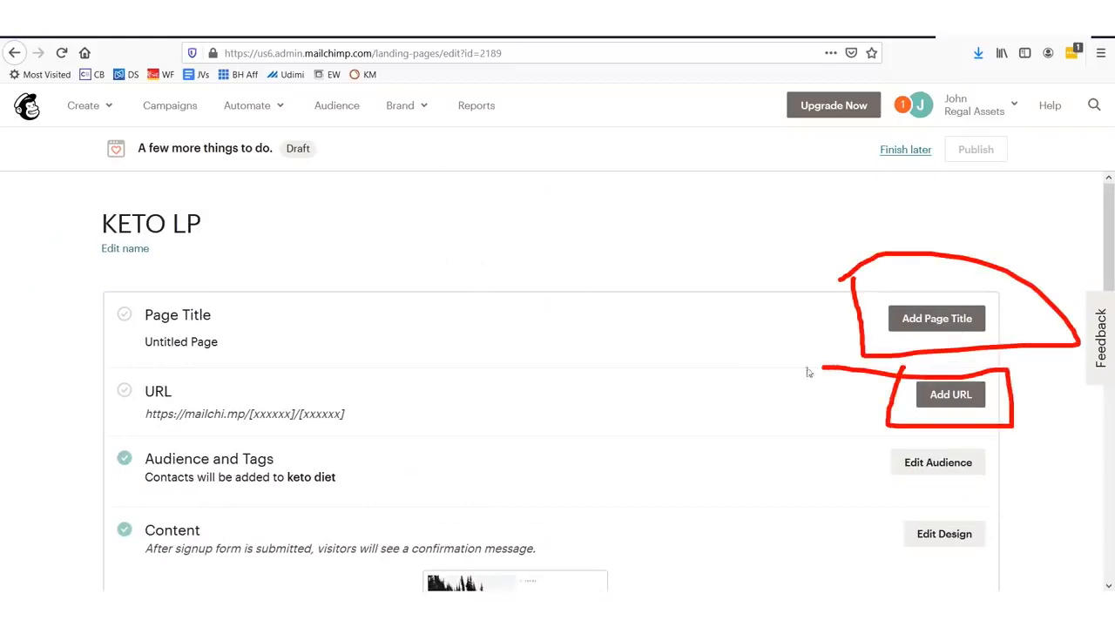
click(936, 317)
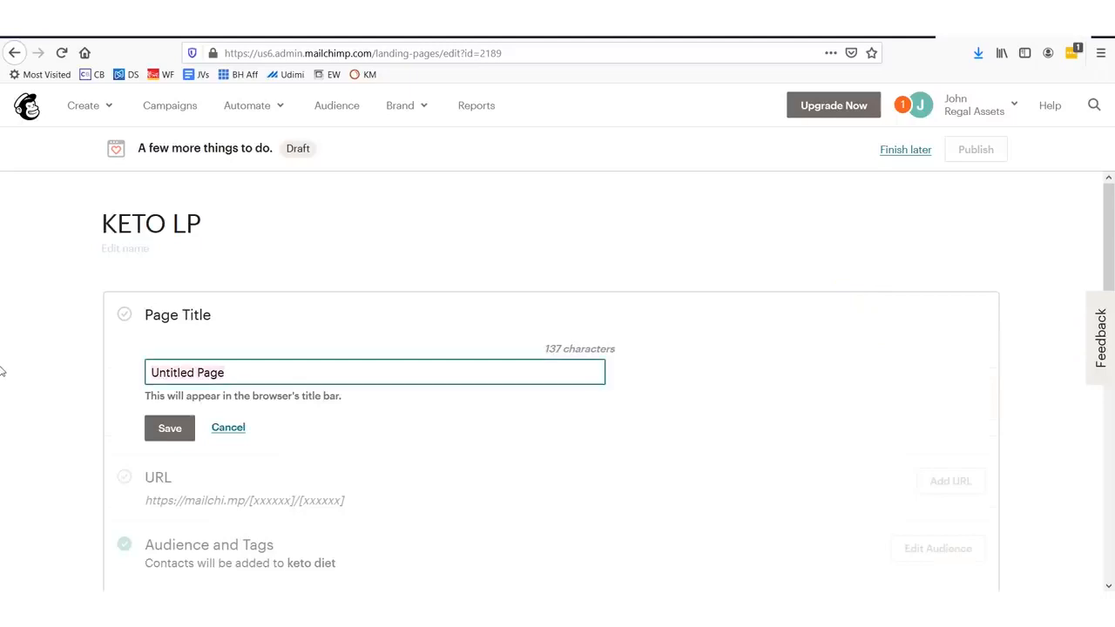
text(Lose Weight on the Keto Diet)
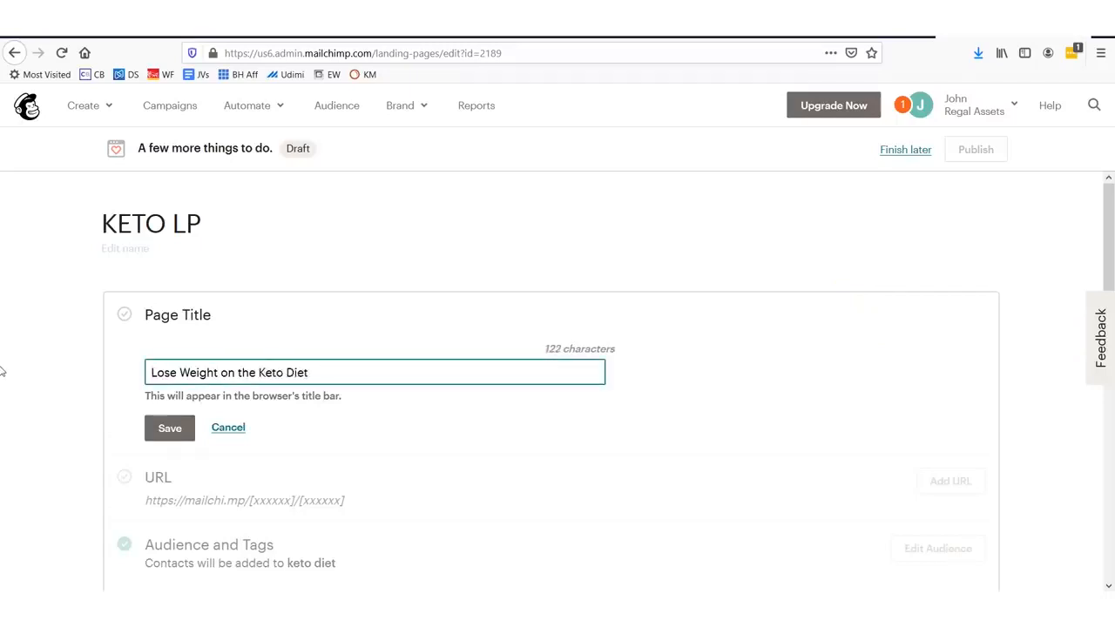
key(Return)
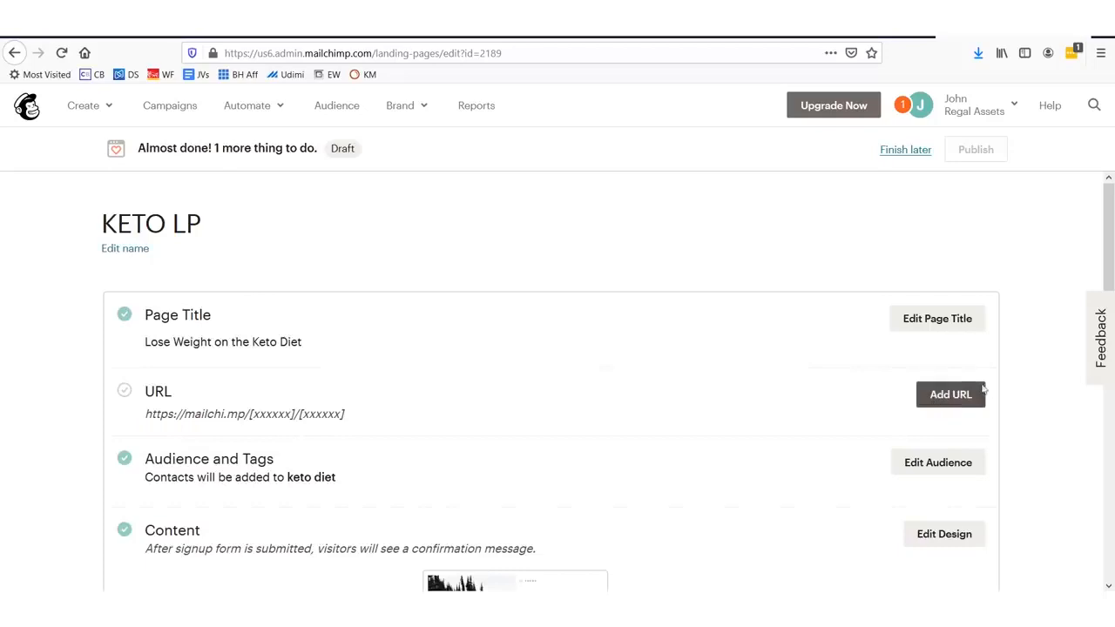
Step: Give the landing page a URL on the Mailchimp domain with the ending "ketodiet" and save it
click(957, 399)
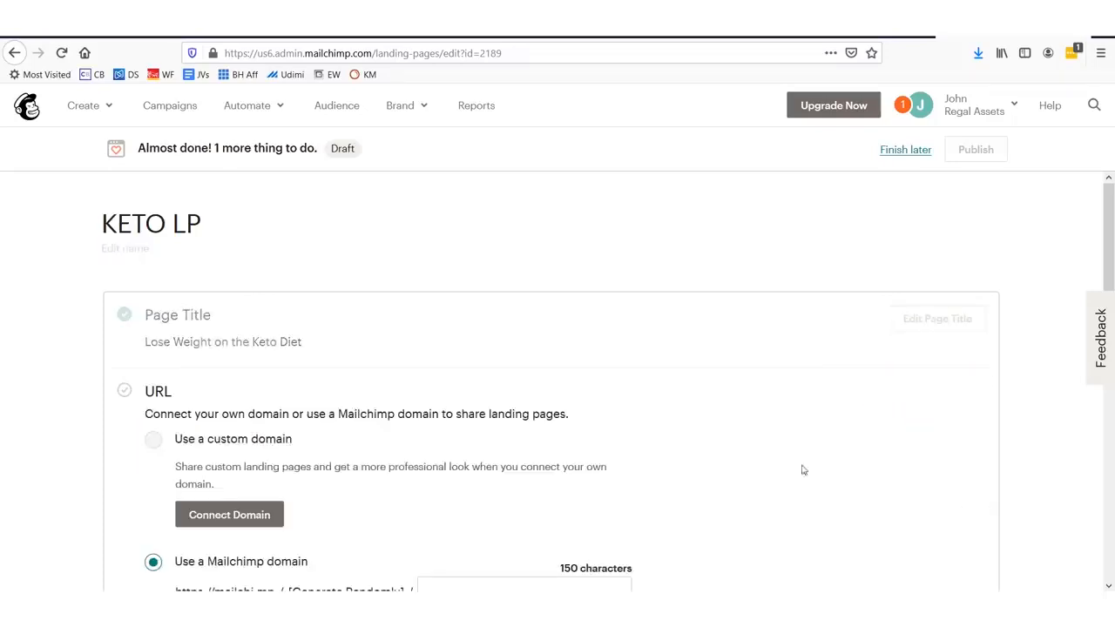
scroll(261, 410, down, 5)
mouse_move(339, 293)
mouse_down()
mouse_move(162, 322)
mouse_move(325, 329)
mouse_up()
click(462, 345)
text(ketodiet)
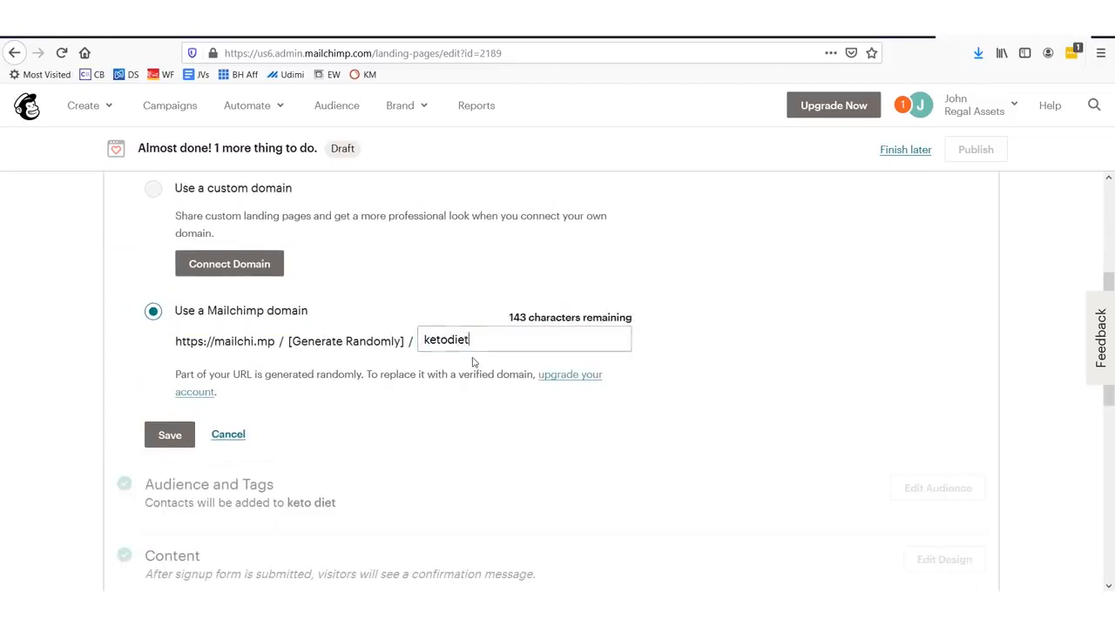
mouse_move(222, 402)
mouse_down()
mouse_move(95, 408)
mouse_move(218, 399)
mouse_move(122, 366)
mouse_up()
drag(136, 275, 282, 338)
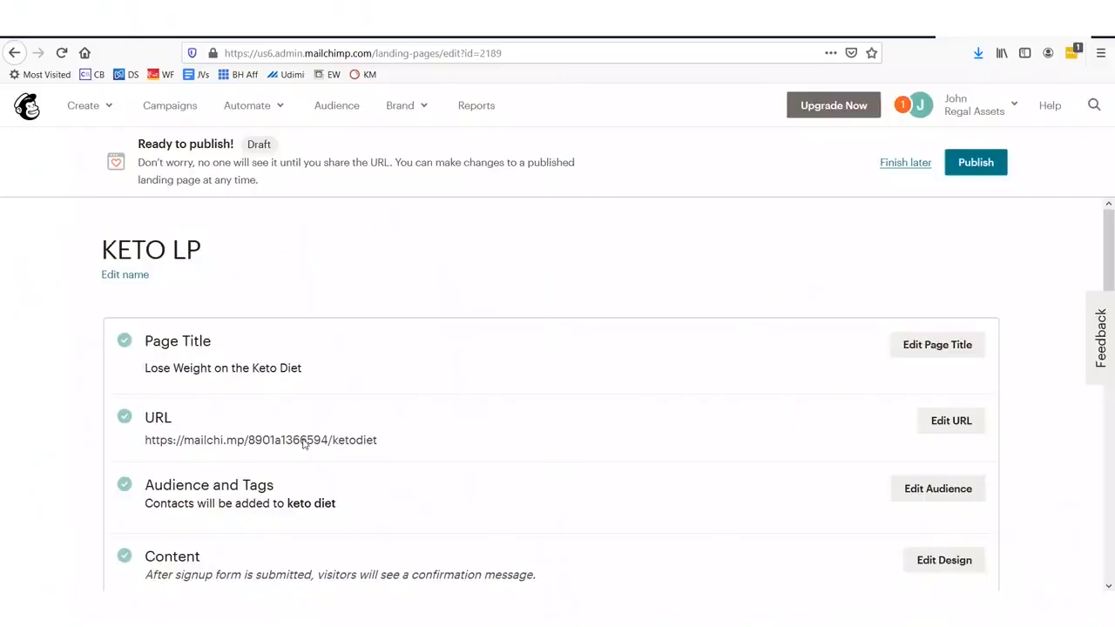
Step: Enlarge the page overview and examine the landing page's full URL
scroll(378, 457, up, 4)
scroll(381, 457, down, 5)
scroll(381, 457, up, 1)
scroll(379, 449, up, 1)
scroll(378, 439, up, 5)
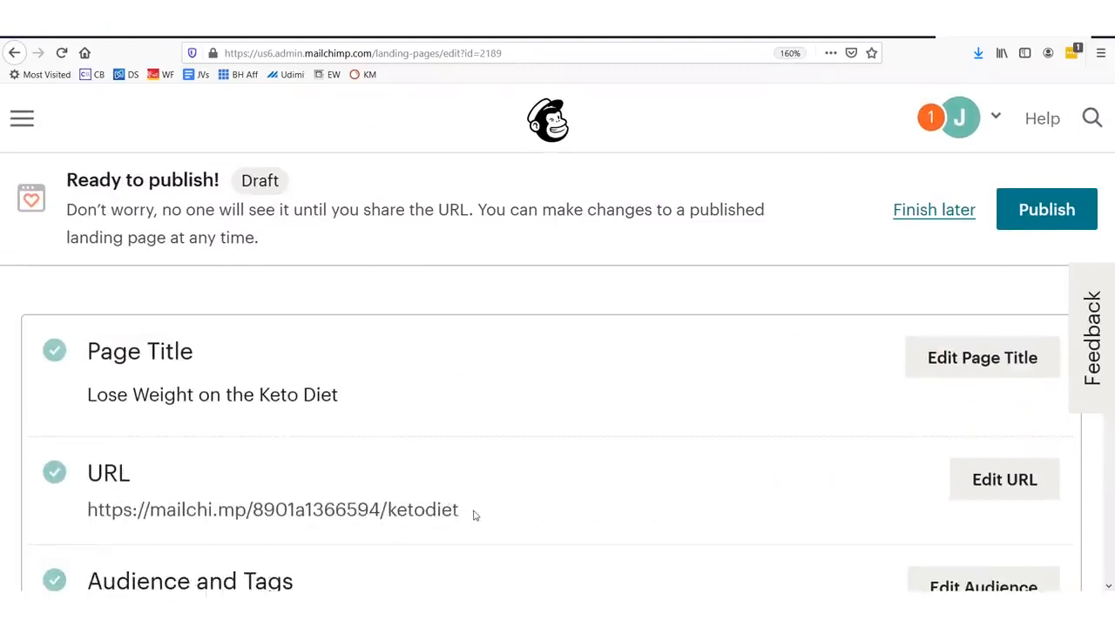
drag(251, 513, 88, 507)
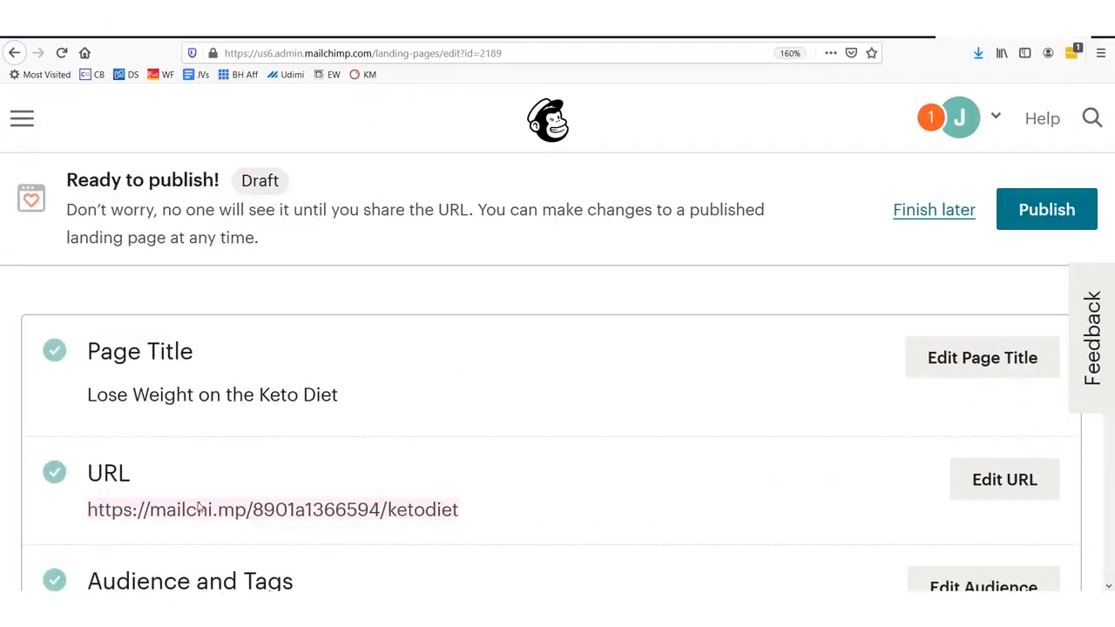
mouse_move(75, 528)
mouse_down()
mouse_move(518, 534)
mouse_move(311, 496)
mouse_move(90, 495)
mouse_up()
drag(398, 345, 608, 530)
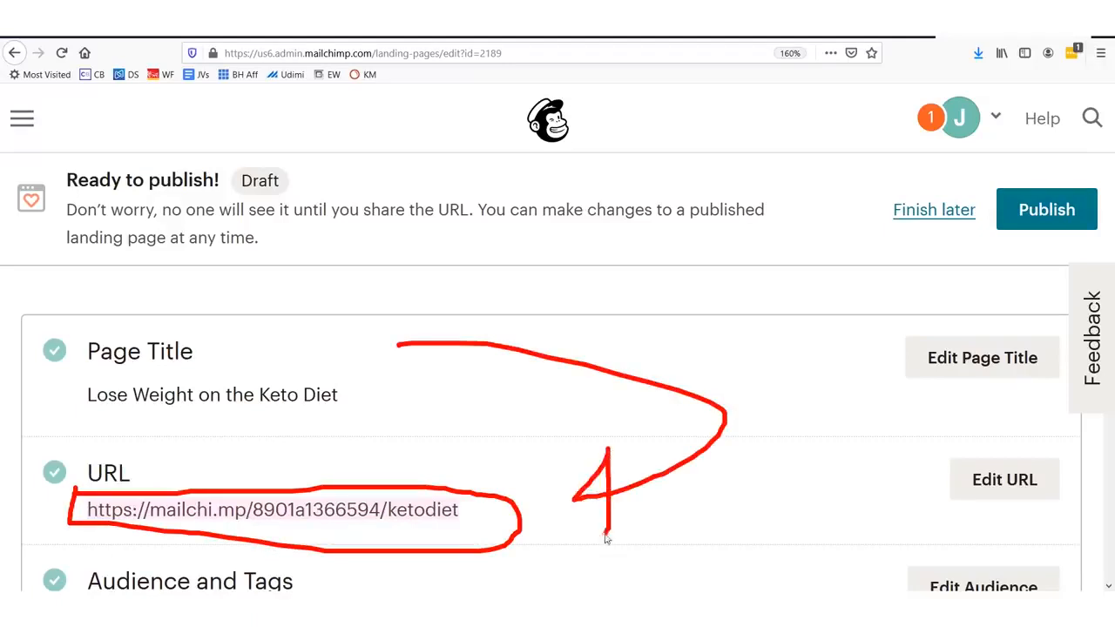
drag(281, 270, 127, 381)
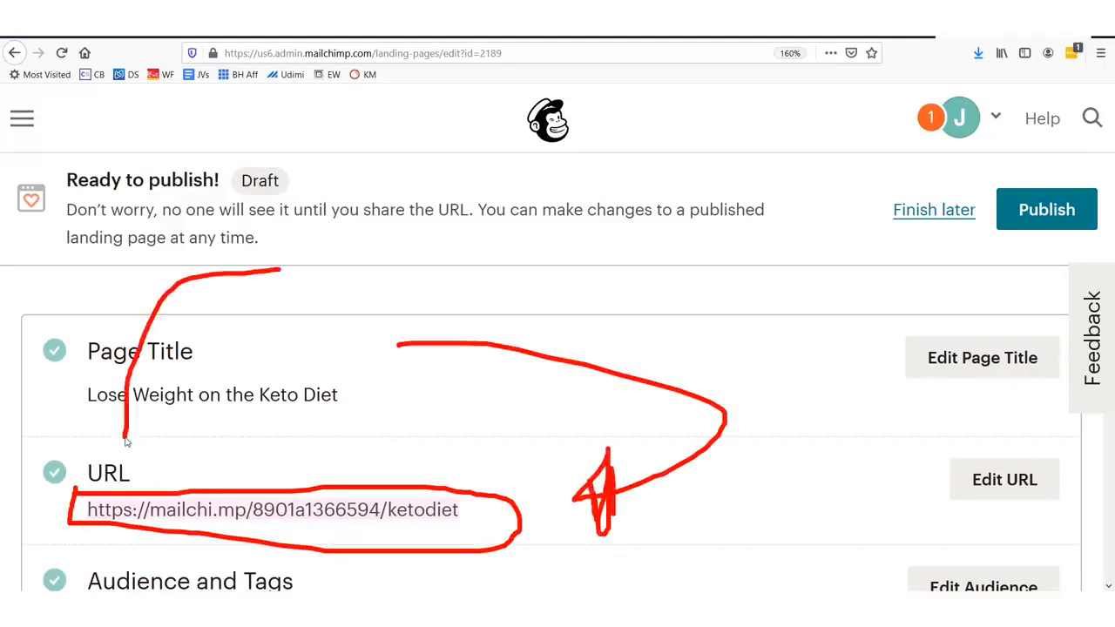
drag(120, 436, 90, 402)
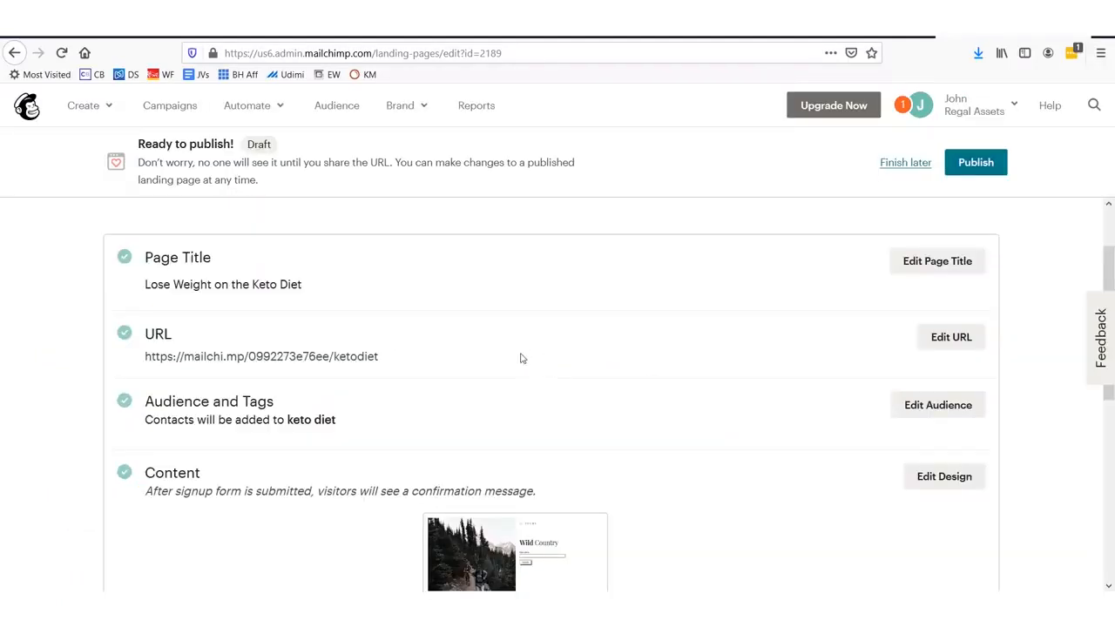
Step: Check the landing page's content, tracking settings and URL, and publish the page
scroll(522, 358, down, 10)
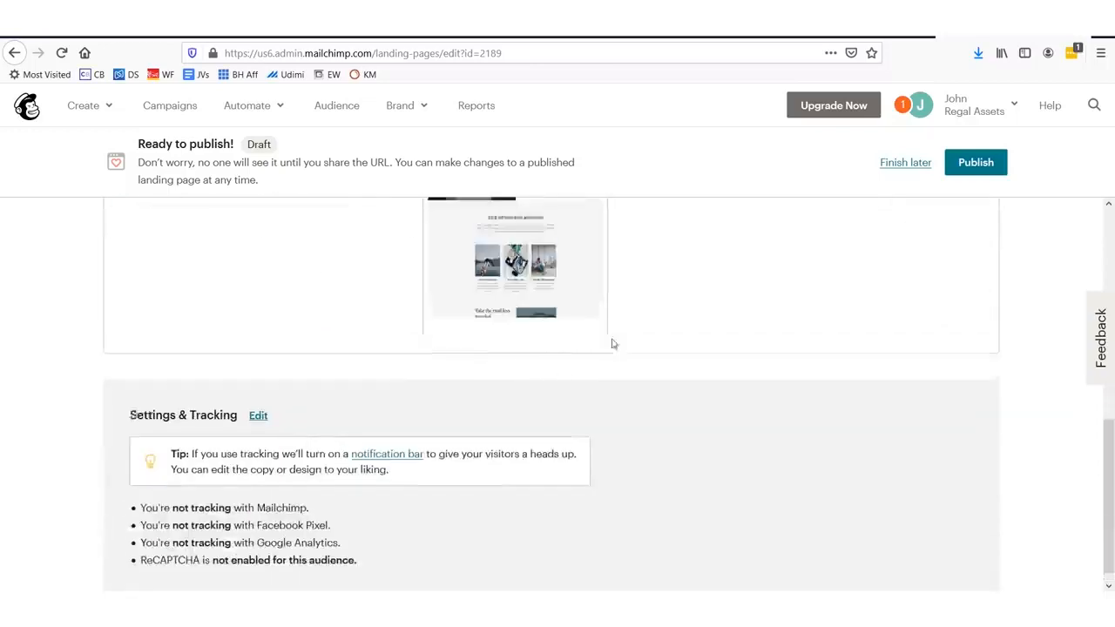
scroll(612, 346, up, 10)
mouse_move(988, 137)
mouse_down()
mouse_move(1054, 191)
mouse_move(993, 216)
mouse_move(1010, 238)
mouse_up()
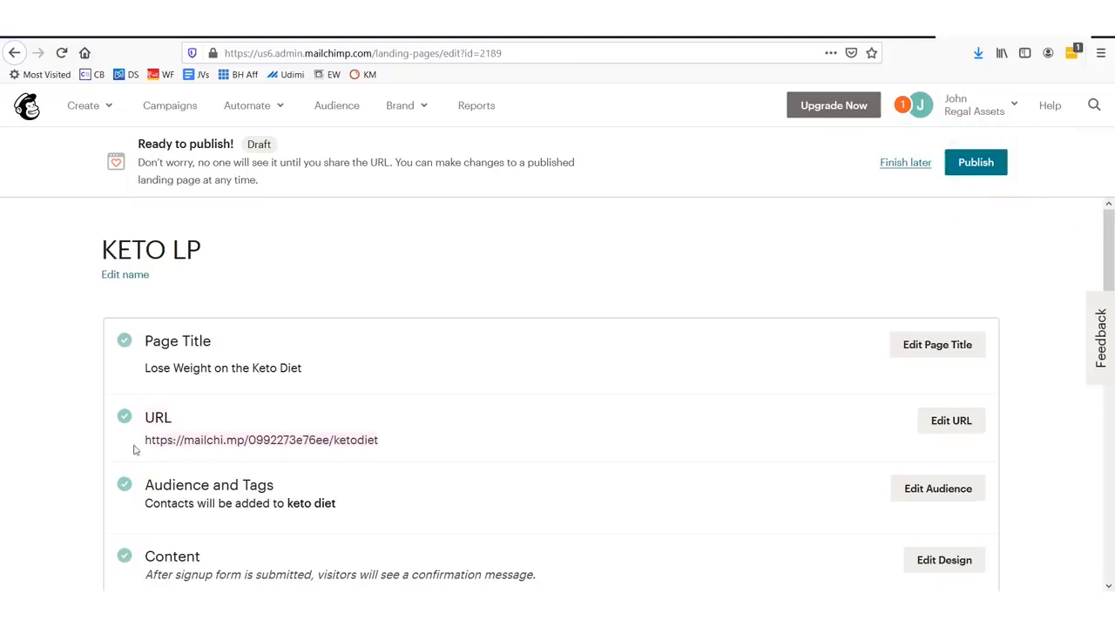
click(955, 160)
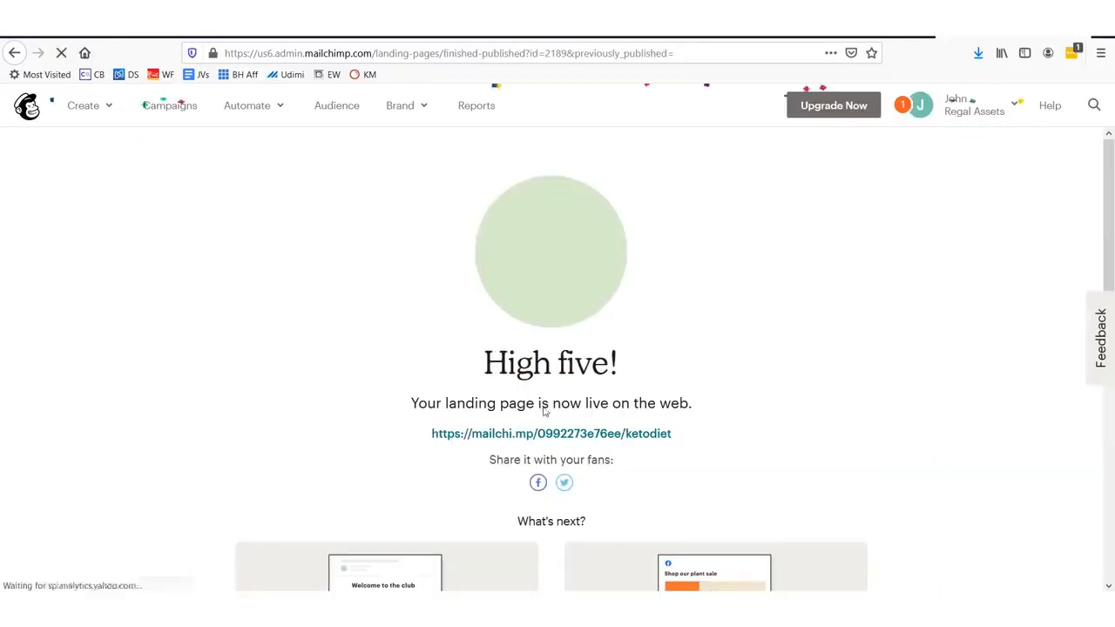
Step: Open the live landing page and subscribe through its signup form with a test email address
click(607, 435)
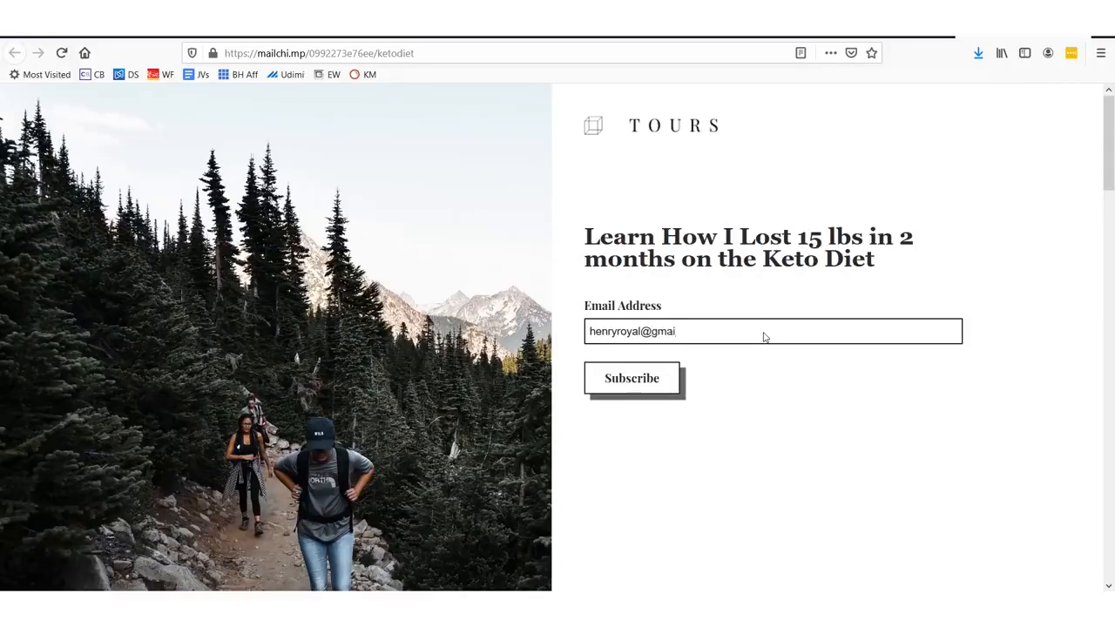
click(641, 380)
drag(607, 307, 921, 308)
click(815, 356)
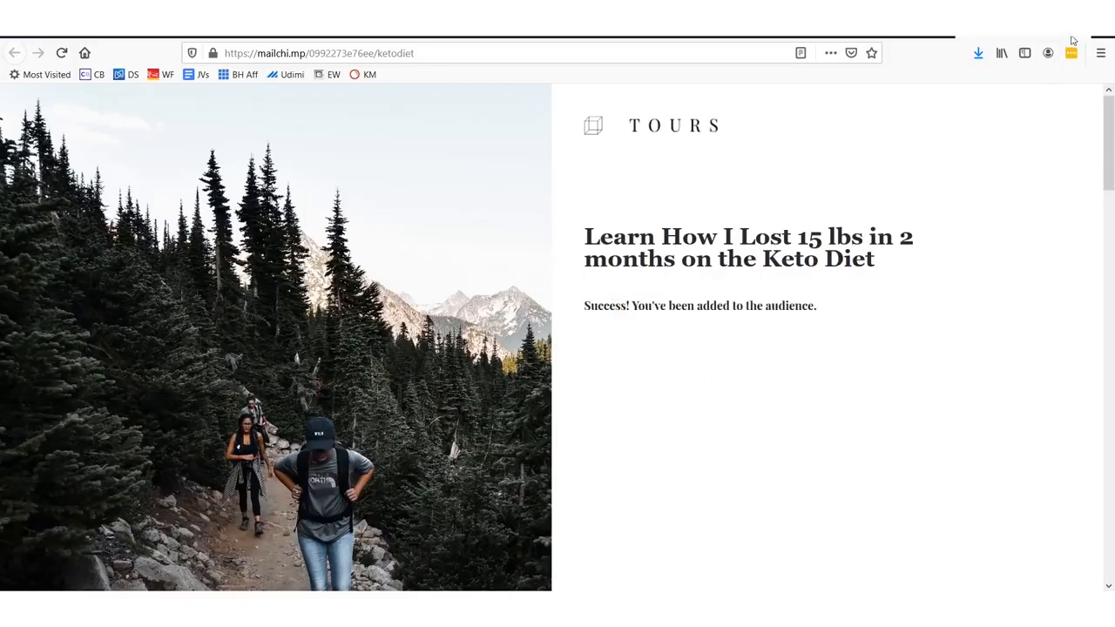
Step: Return to the Mailchimp home dashboard and review the audience overview
click(897, 28)
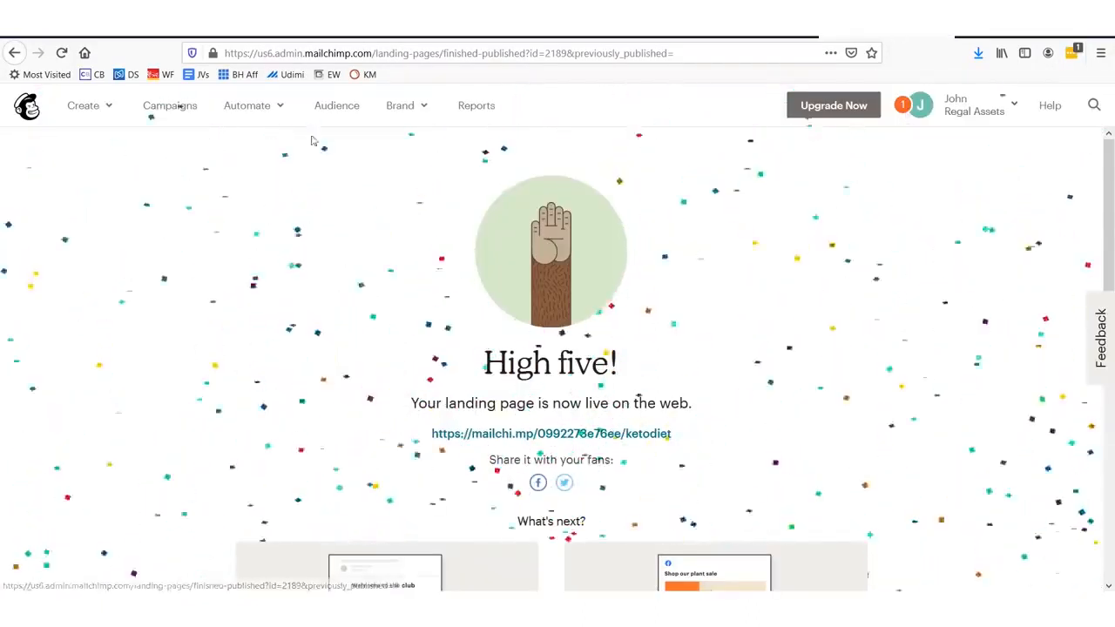
click(30, 111)
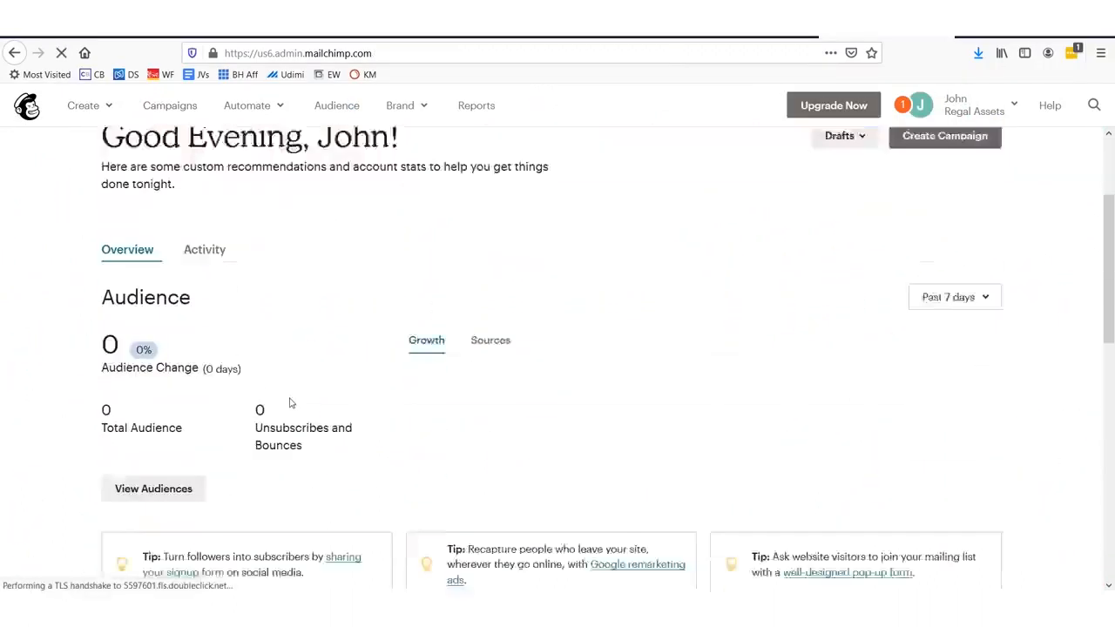
scroll(300, 401, down, 2)
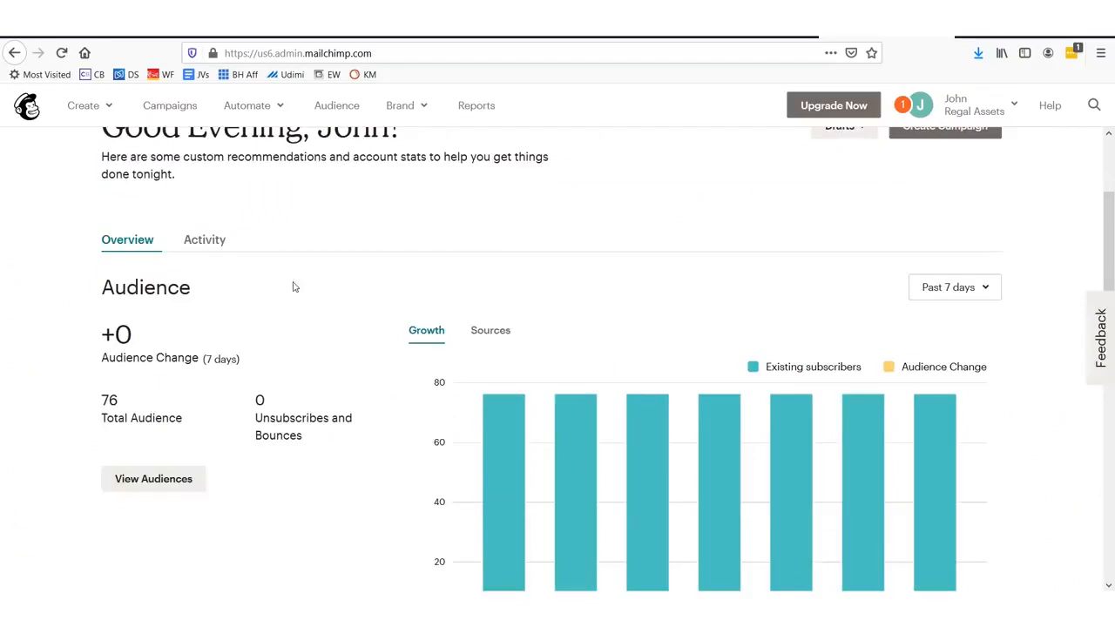
scroll(305, 301, down, 4)
scroll(679, 276, up, 6)
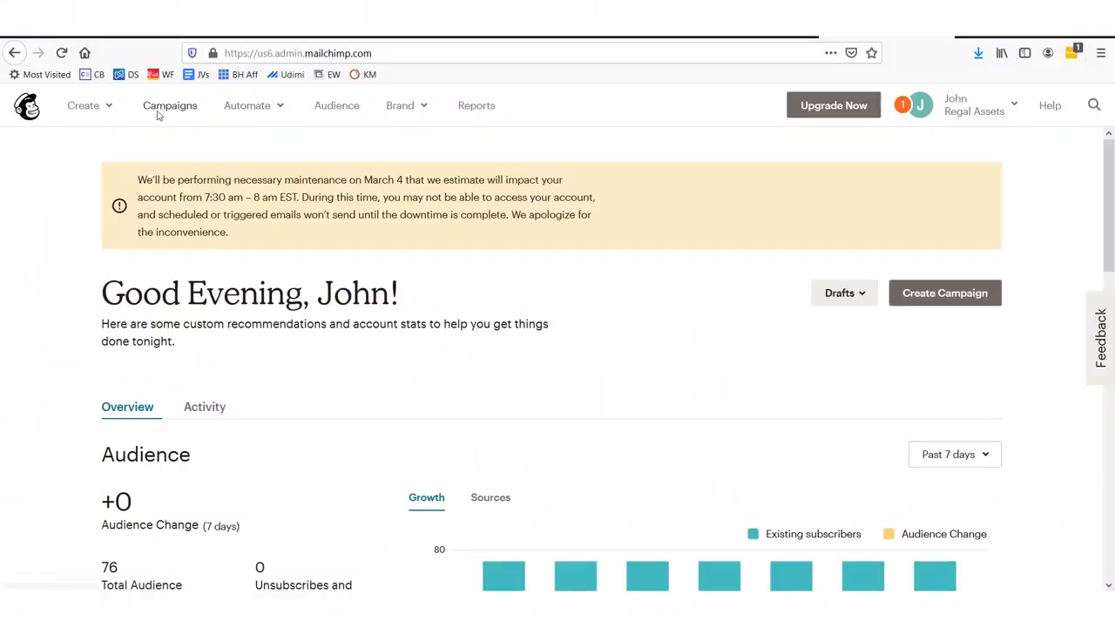
Step: Open the choices for creating new marketing content and locate the Email option
click(106, 111)
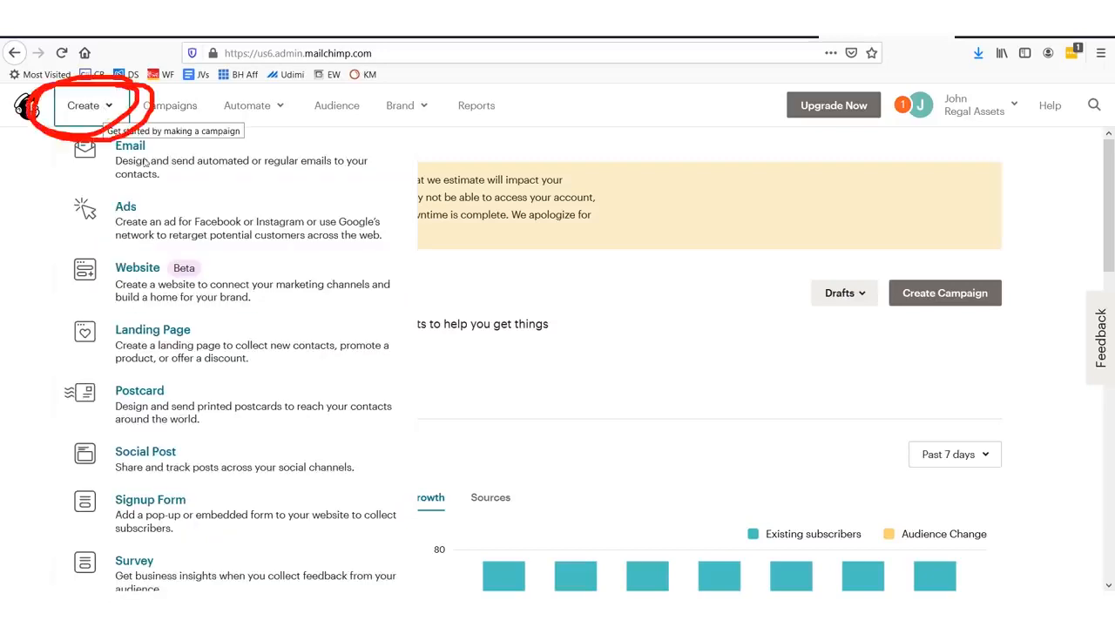
mouse_move(63, 195)
mouse_down()
mouse_move(406, 193)
mouse_move(228, 132)
mouse_move(72, 133)
mouse_up()
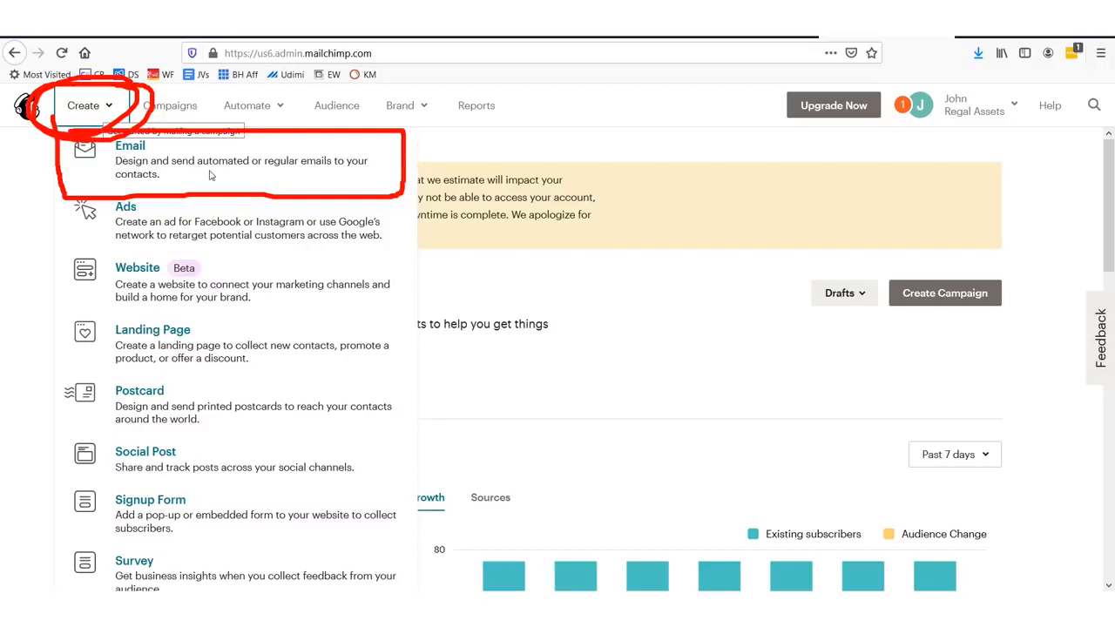